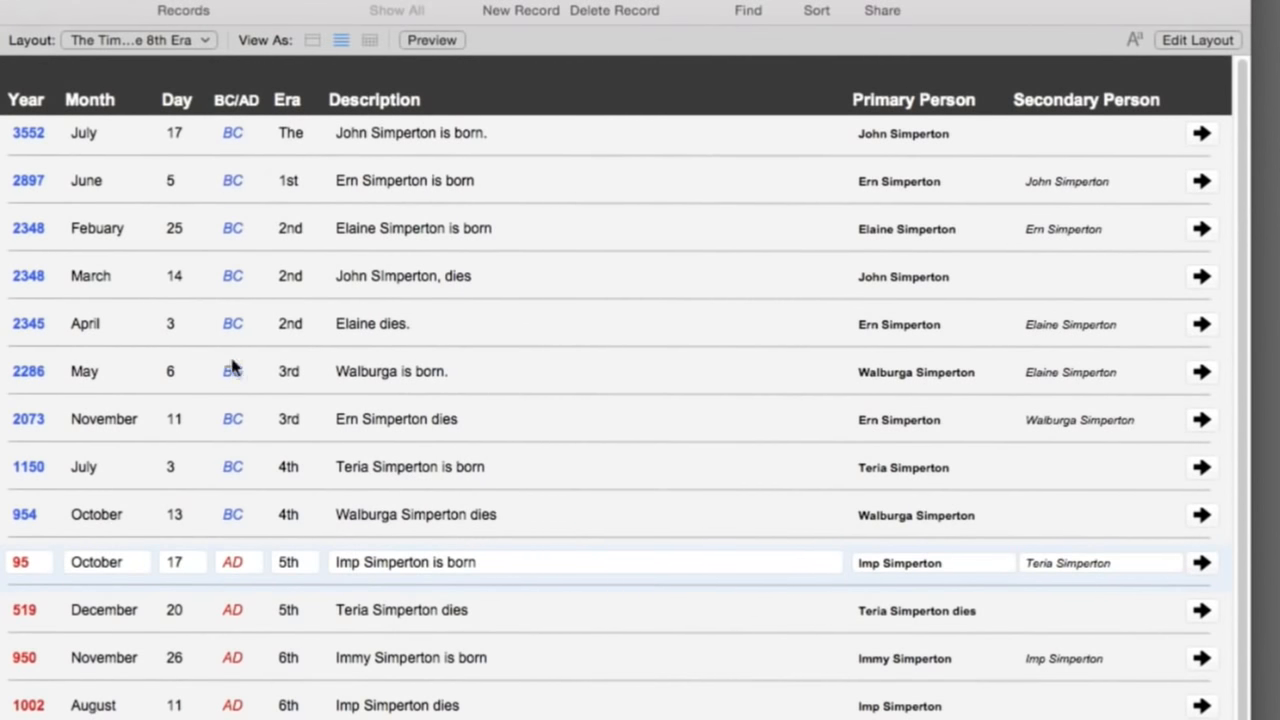
pyautogui.click(250, 482)
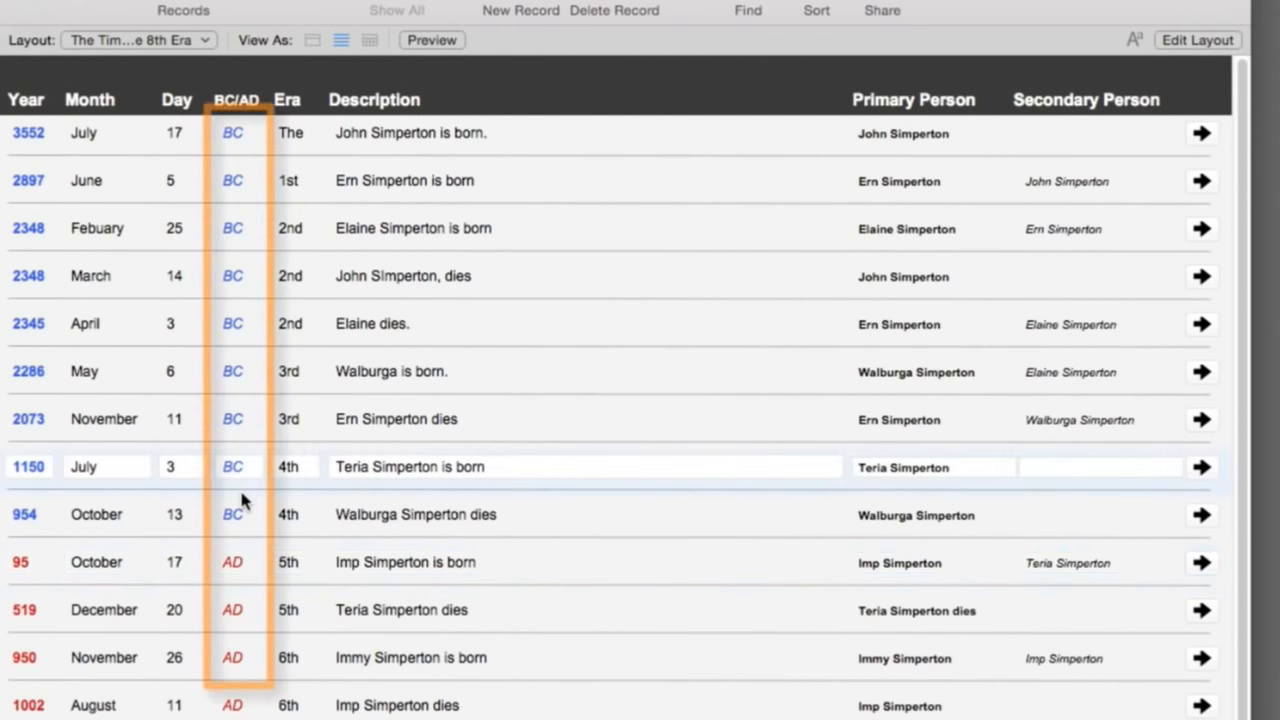
pyautogui.click(240, 570)
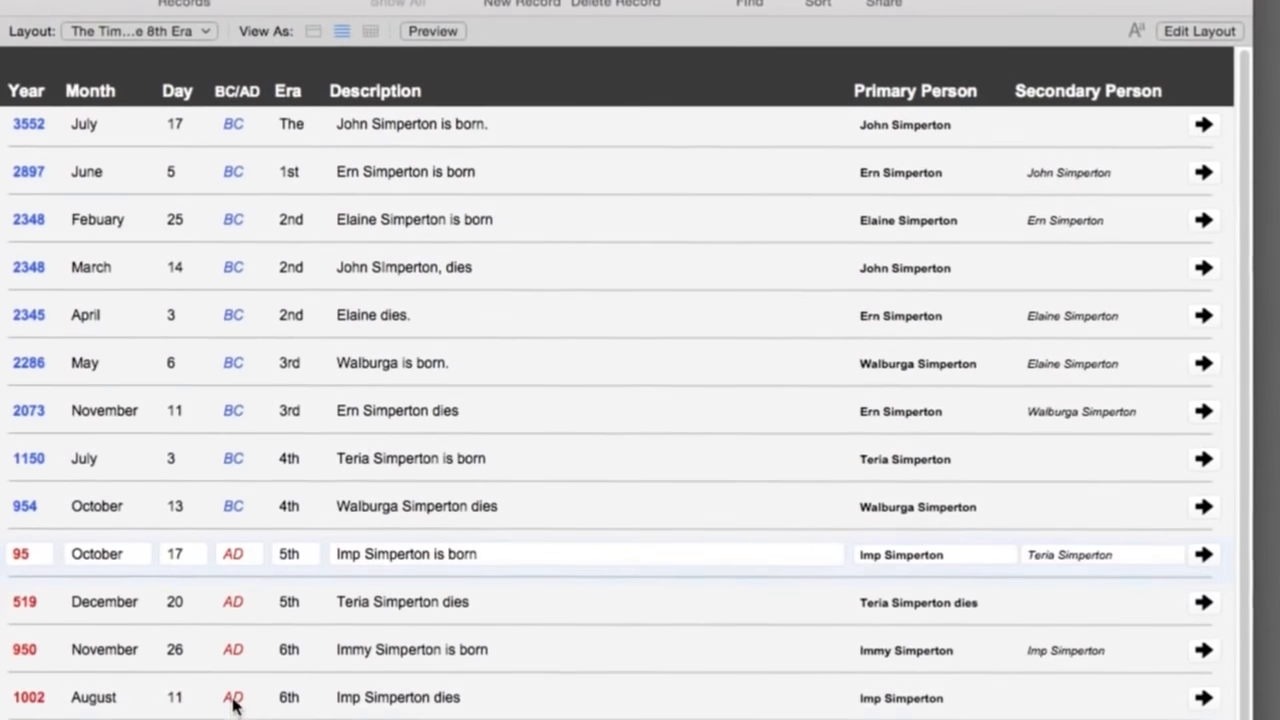
# Create a new record below the 1002 AD entry, marking it BC with the description "test".
pyautogui.click(232, 706)
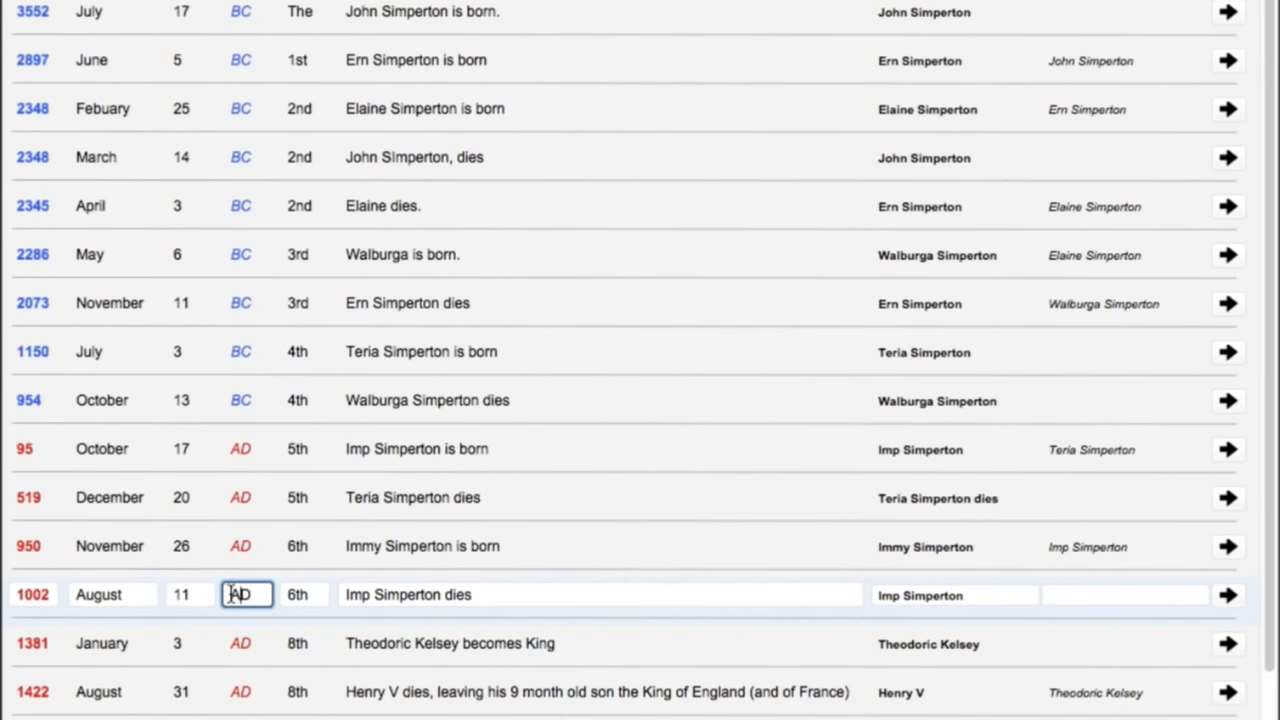
pyautogui.press('Return')
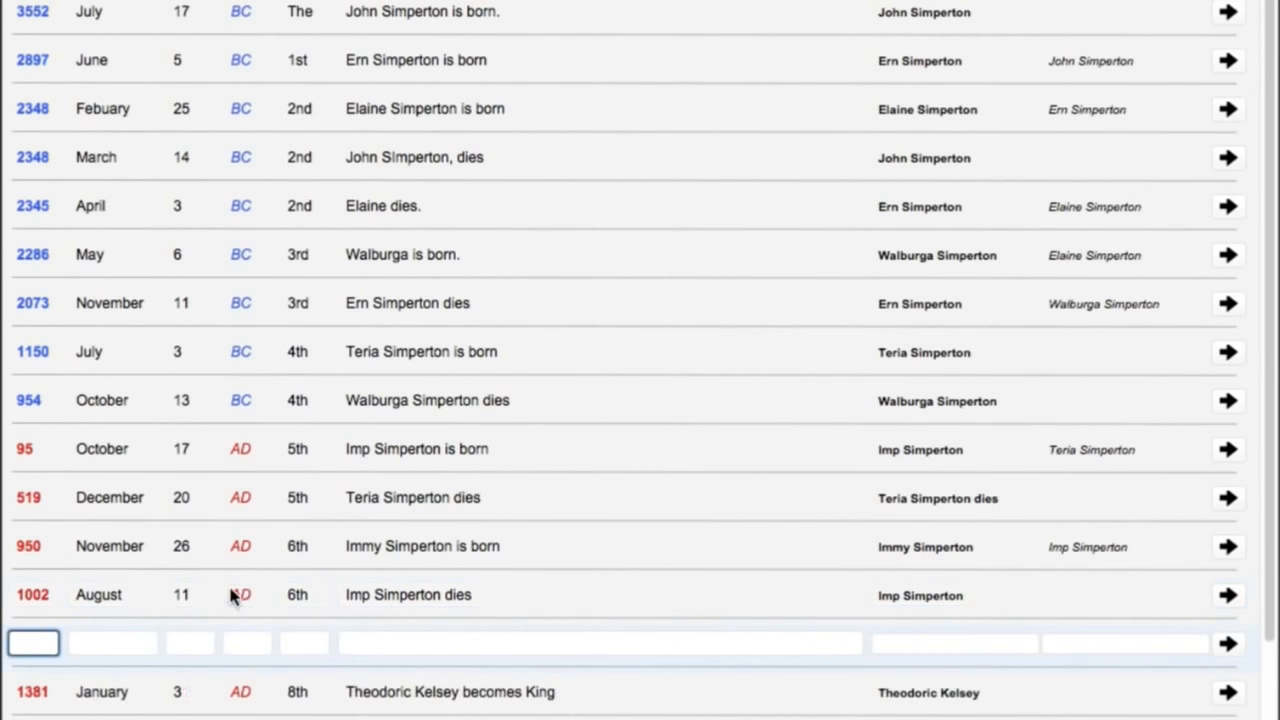
pyautogui.click(241, 640)
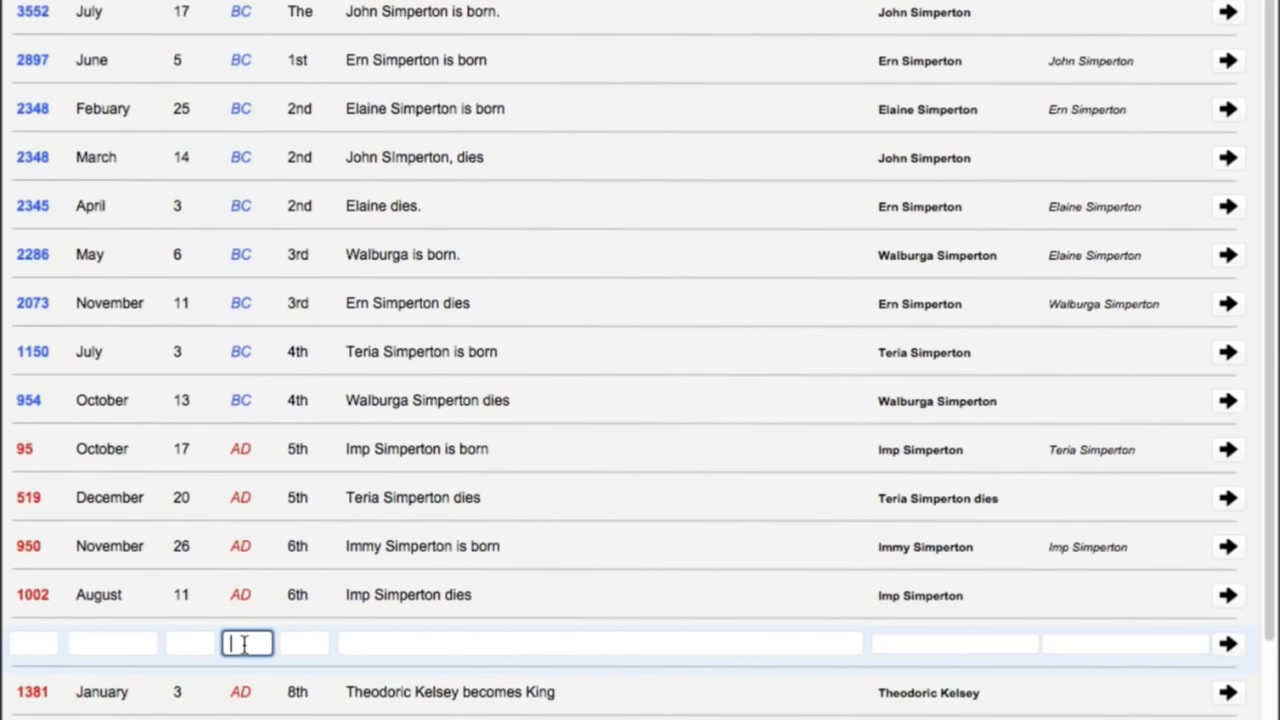
pyautogui.write('BC')
pyautogui.click(393, 644)
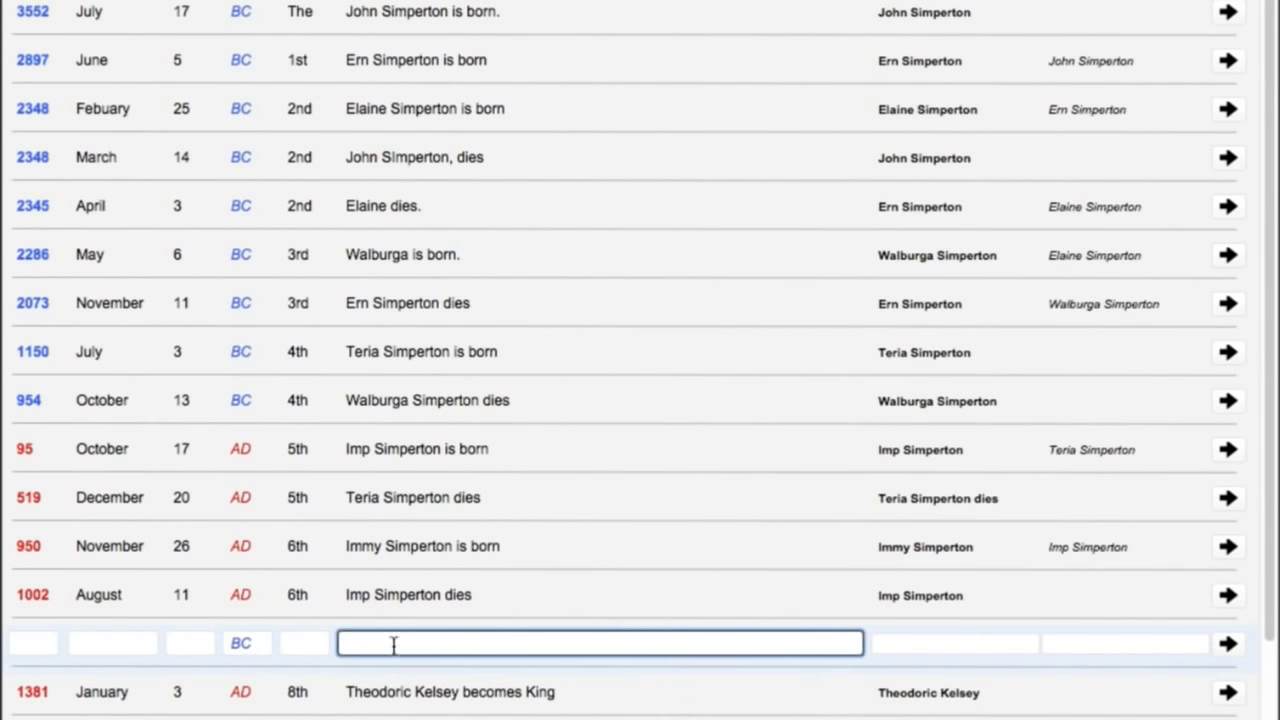
pyautogui.write('test')
# Date the new test record 21 July in the year 345 and commit it.
pyautogui.click(192, 641)
pyautogui.write('2')
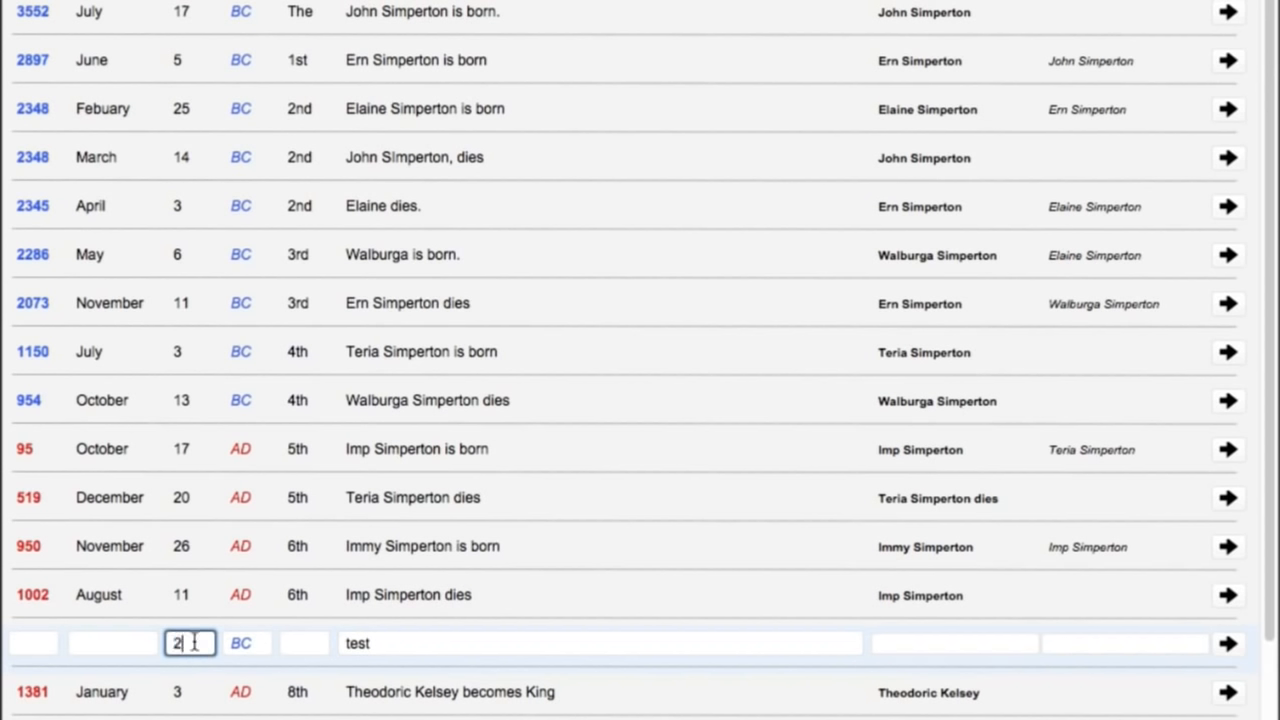
pyautogui.write('1')
pyautogui.click(114, 640)
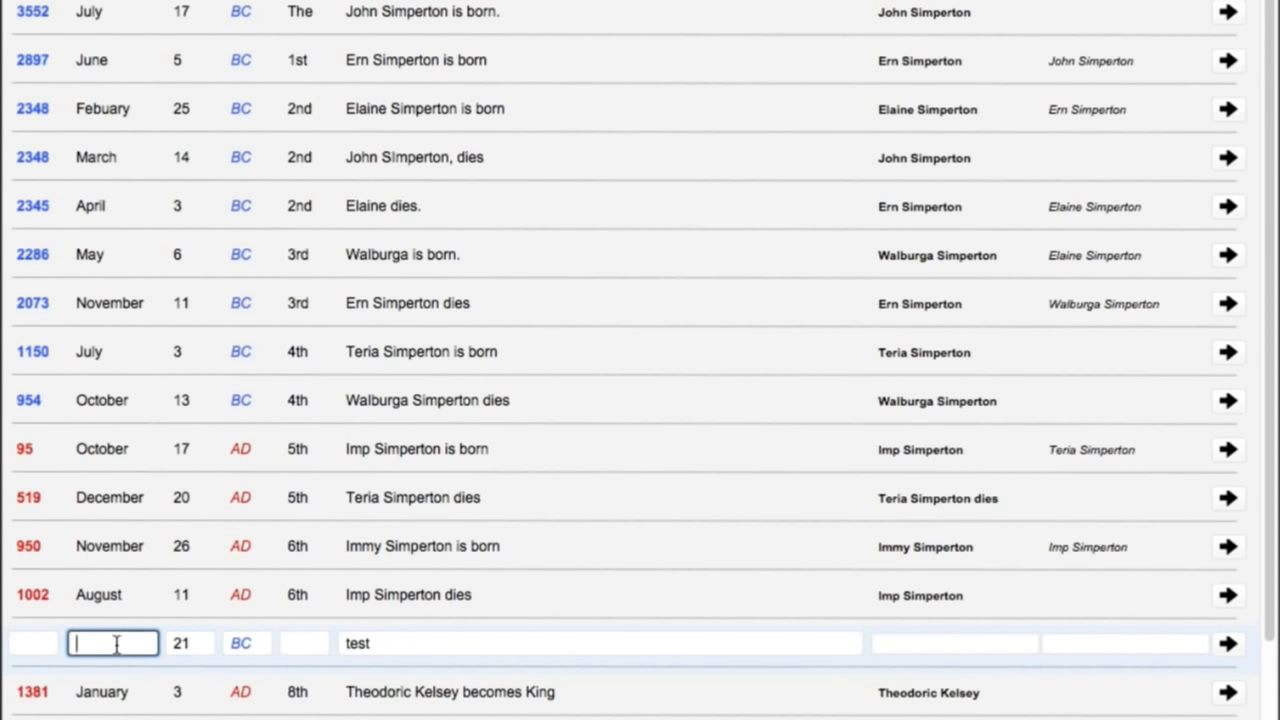
pyautogui.write('July')
pyautogui.click(40, 643)
pyautogui.write('34')
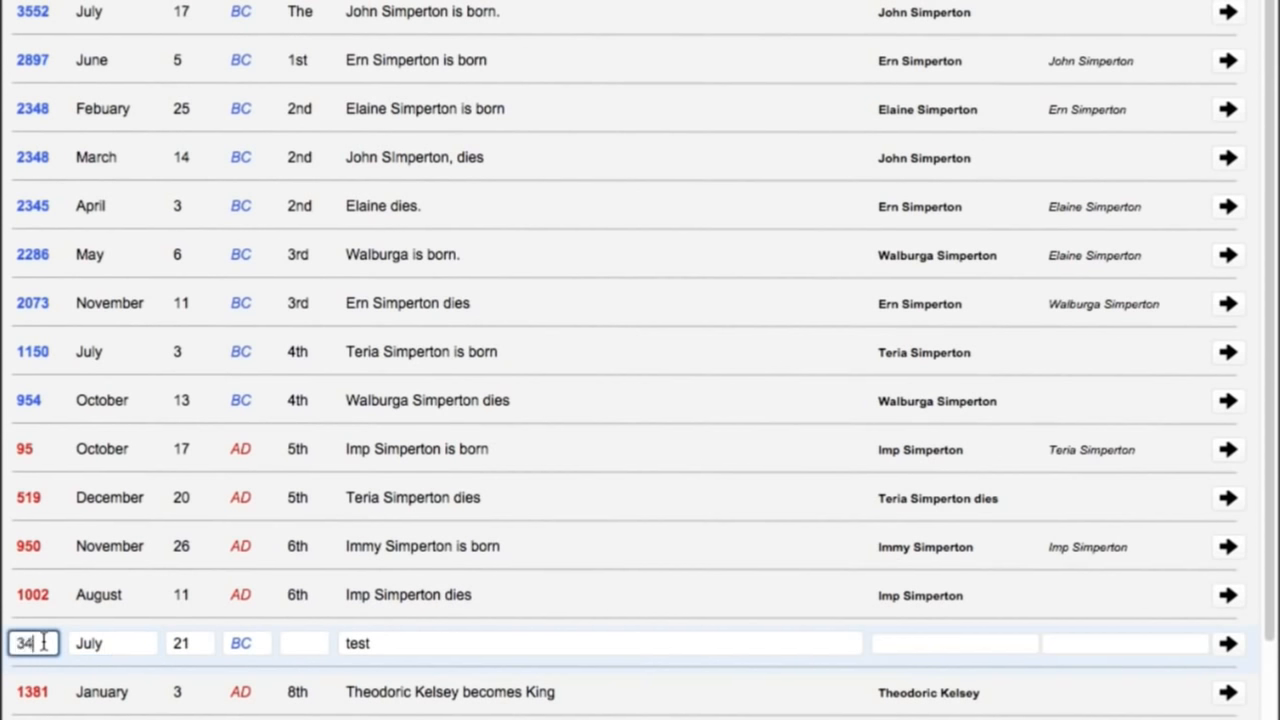
pyautogui.write('5')
pyautogui.press('Return')
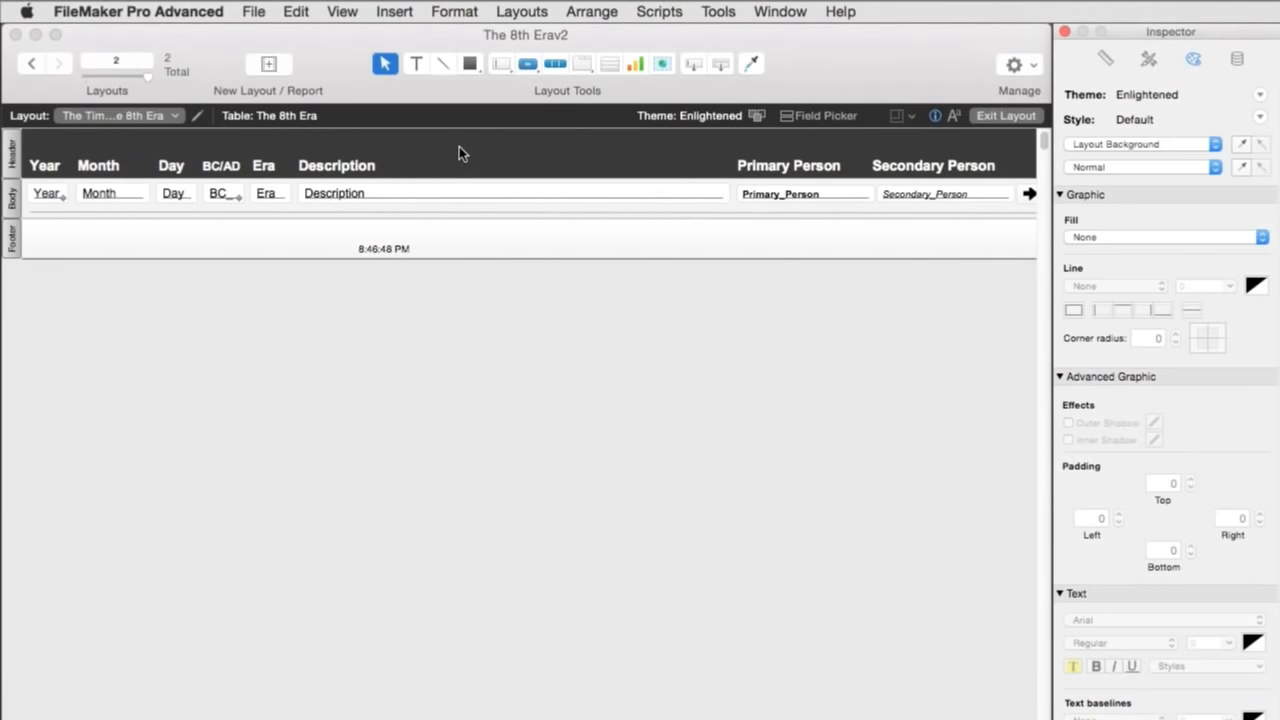
# Open the "BC or AD" value list for editing and fit its window fully on screen.
pyautogui.click(251, 11)
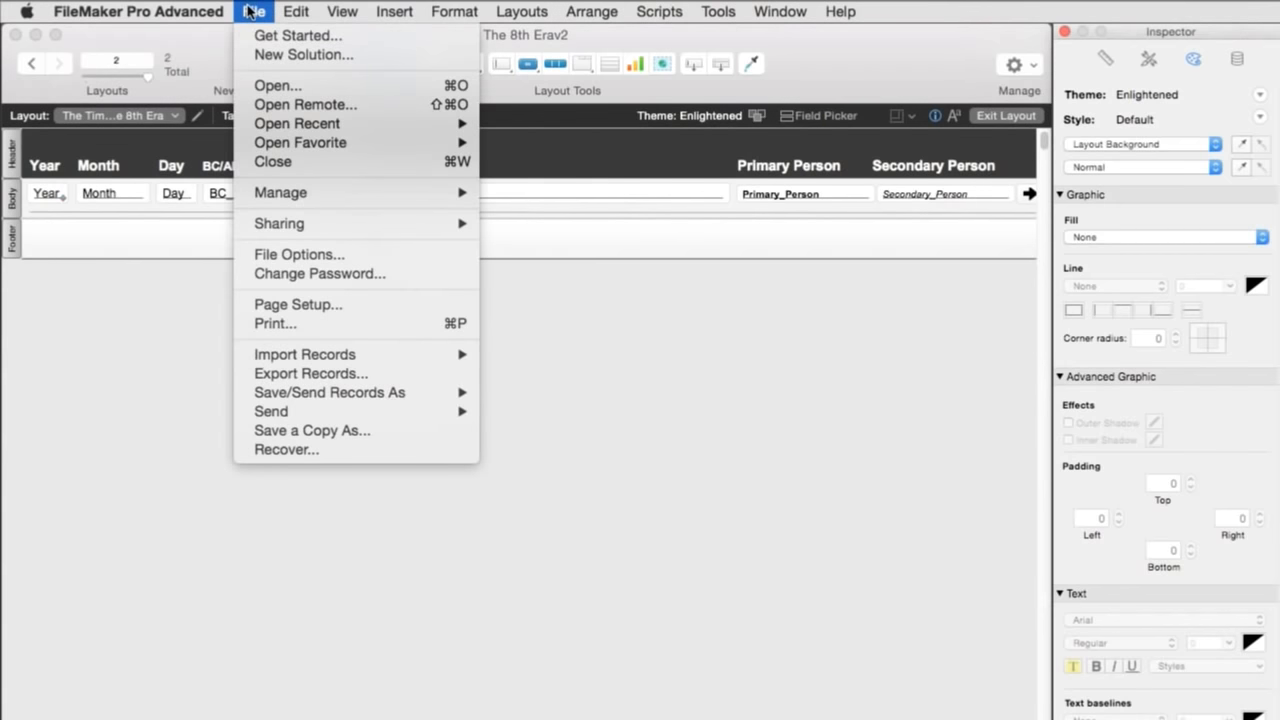
pyautogui.moveTo(312, 191)
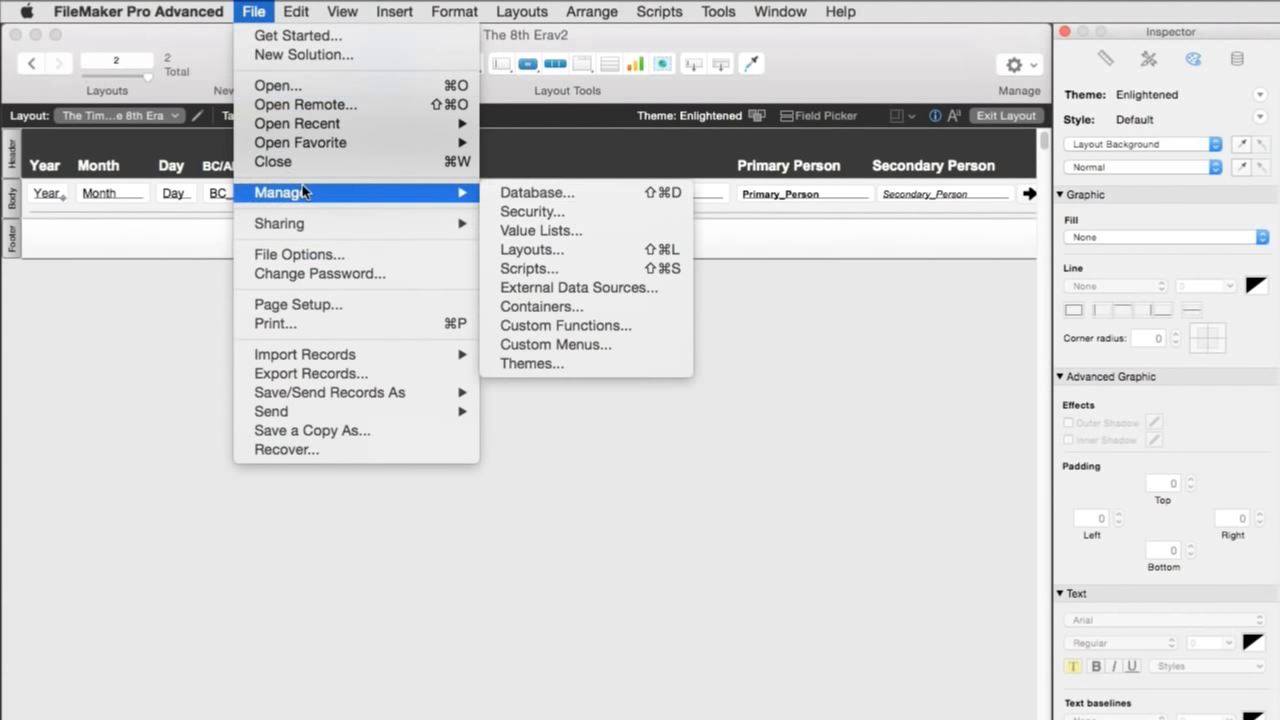
pyautogui.click(585, 231)
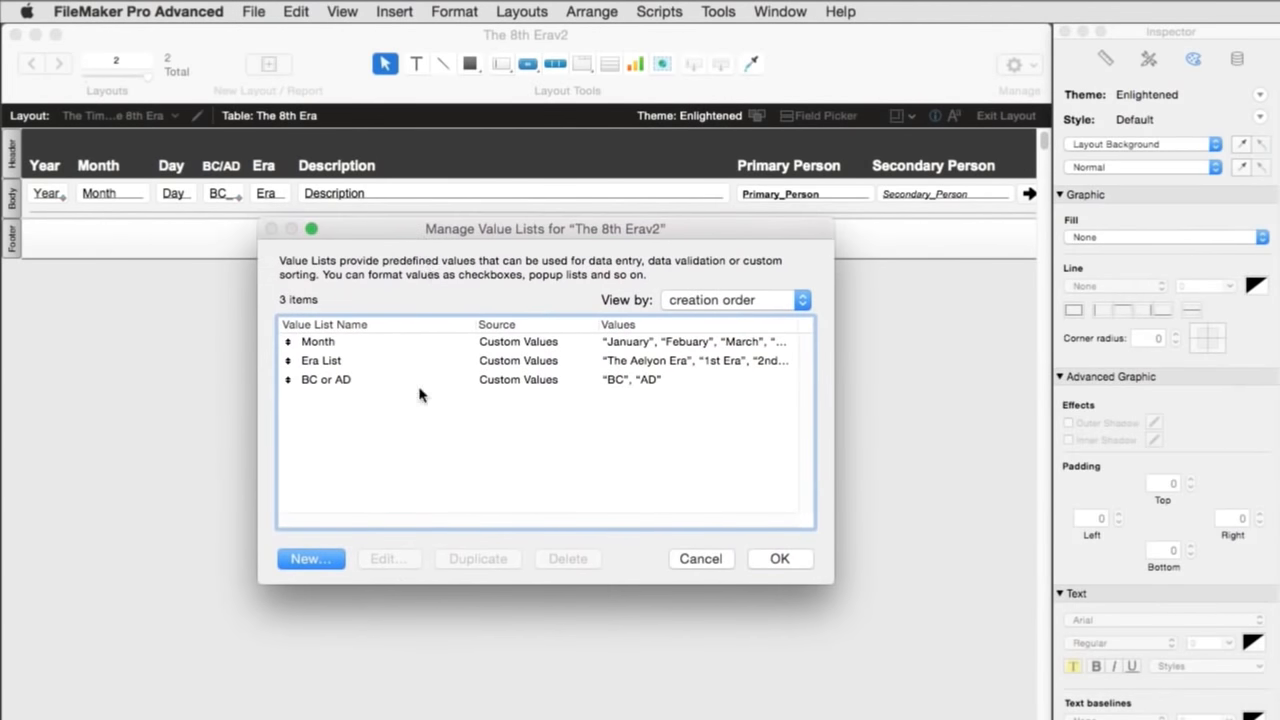
pyautogui.click(419, 381)
pyautogui.doubleClick(421, 381)
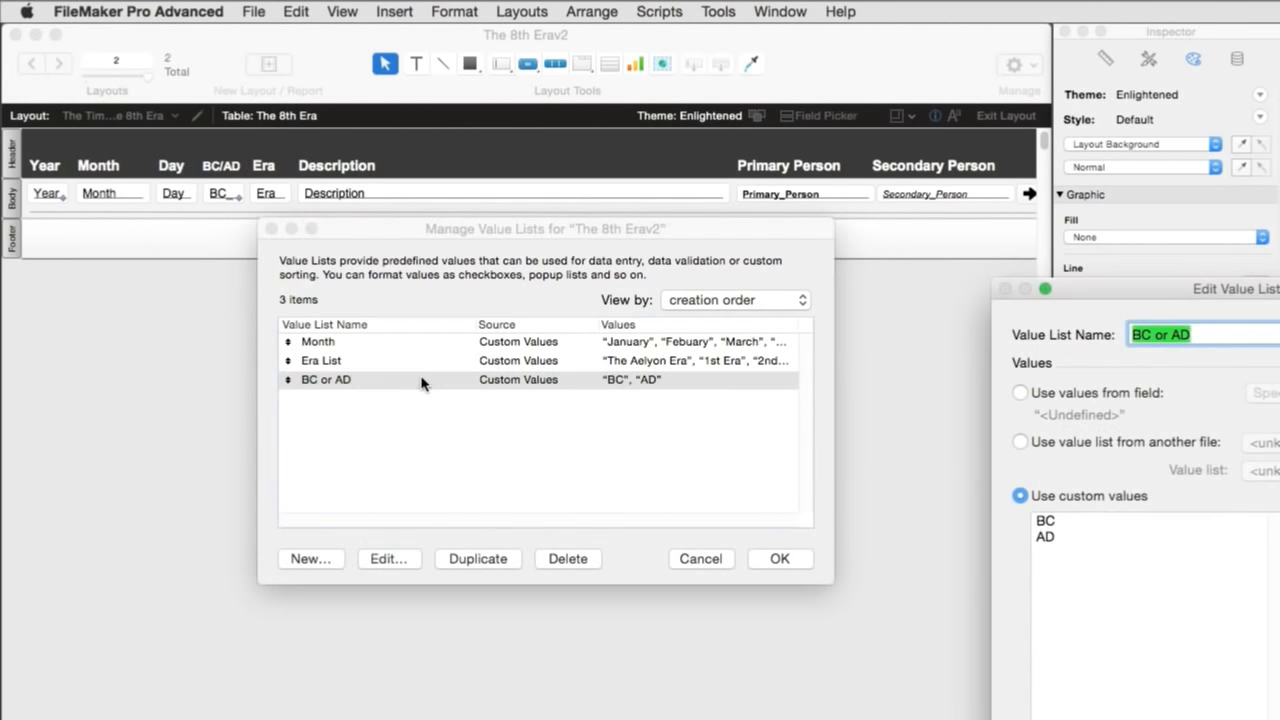
pyautogui.moveTo(1105, 289); pyautogui.dragTo(523, 175)
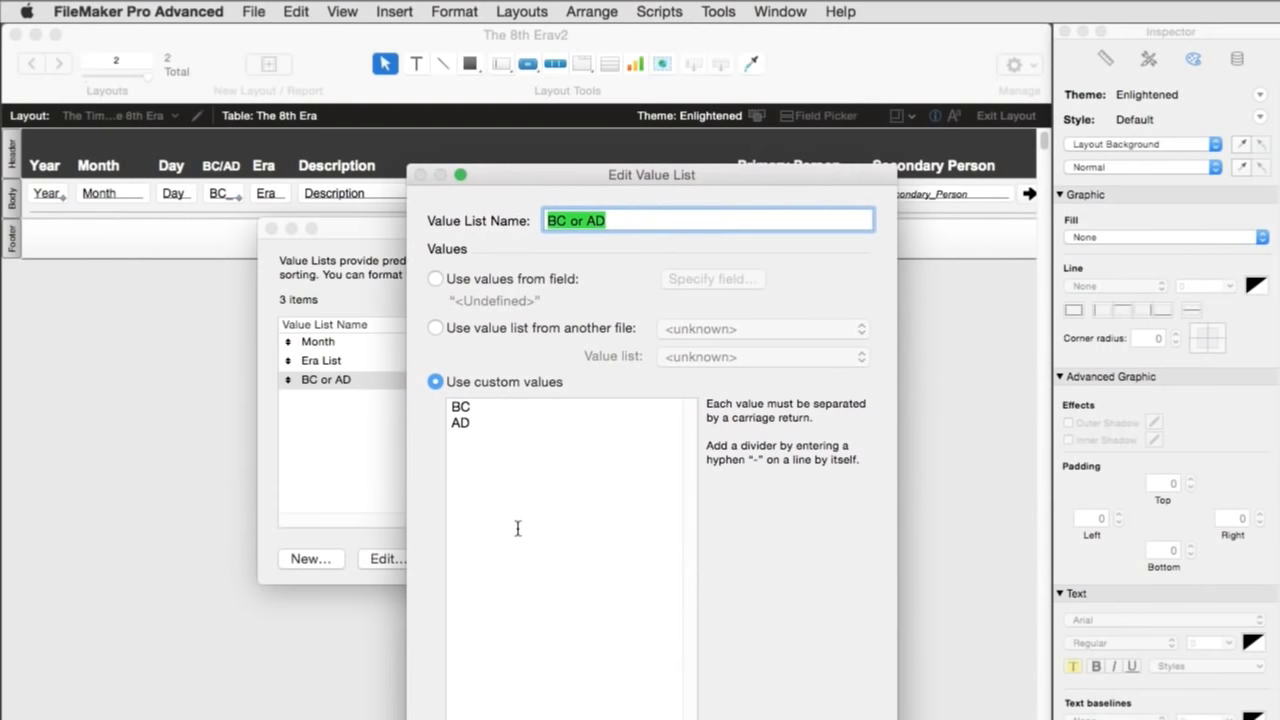
pyautogui.moveTo(749, 715); pyautogui.dragTo(749, 622)
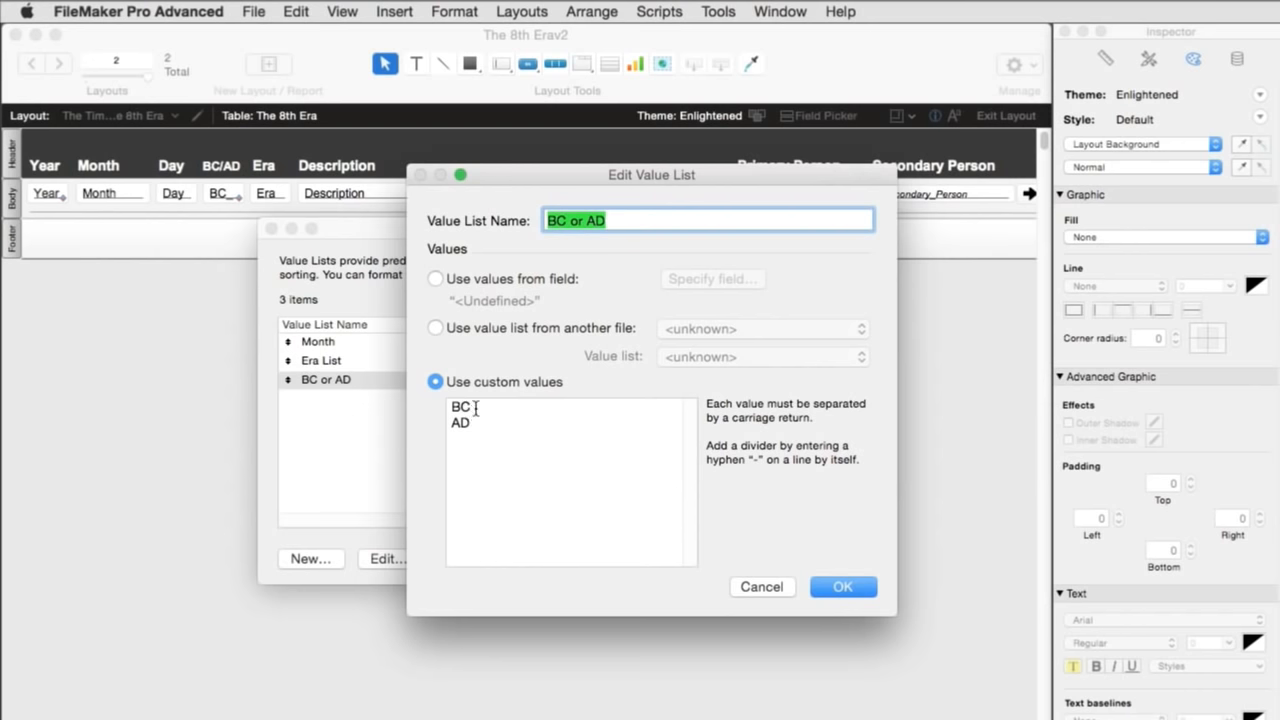
# Add FAR and RCC as custom values below AD in the "BC or AD" value list.
pyautogui.click(480, 428)
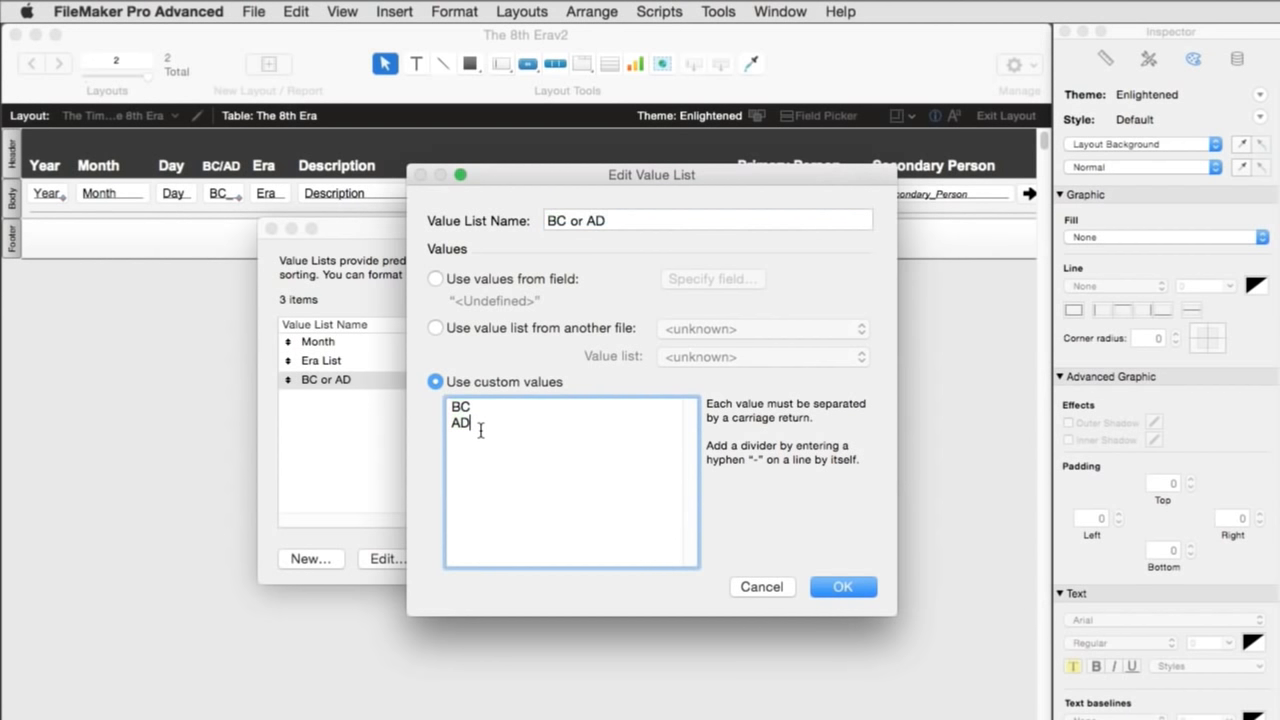
pyautogui.press('Return')
pyautogui.write('FAR')
pyautogui.press('Return')
pyautogui.write('RCC')
# Replace all custom values of the "BC or AD" list with Invoice, Paid and Shipped.
pyautogui.moveTo(482, 456); pyautogui.dragTo(450, 439)
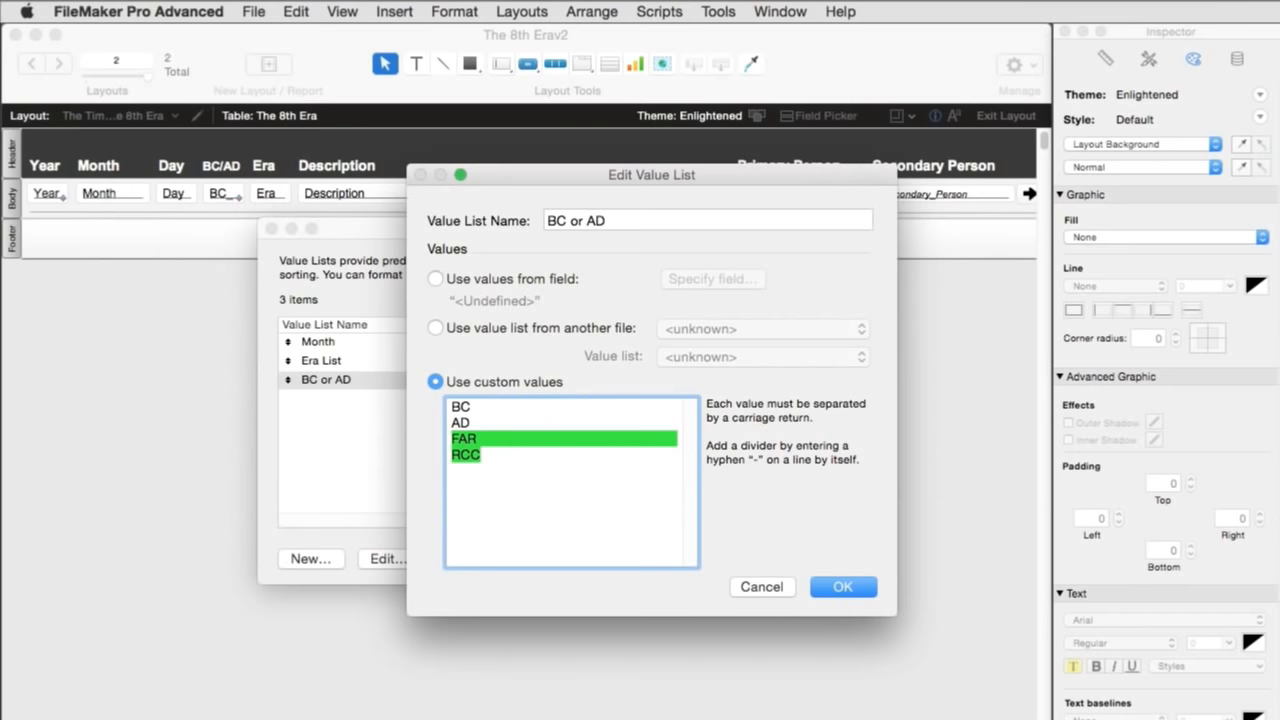
pyautogui.click(482, 456)
pyautogui.moveTo(482, 456); pyautogui.dragTo(450, 407)
pyautogui.press('BackSpace')
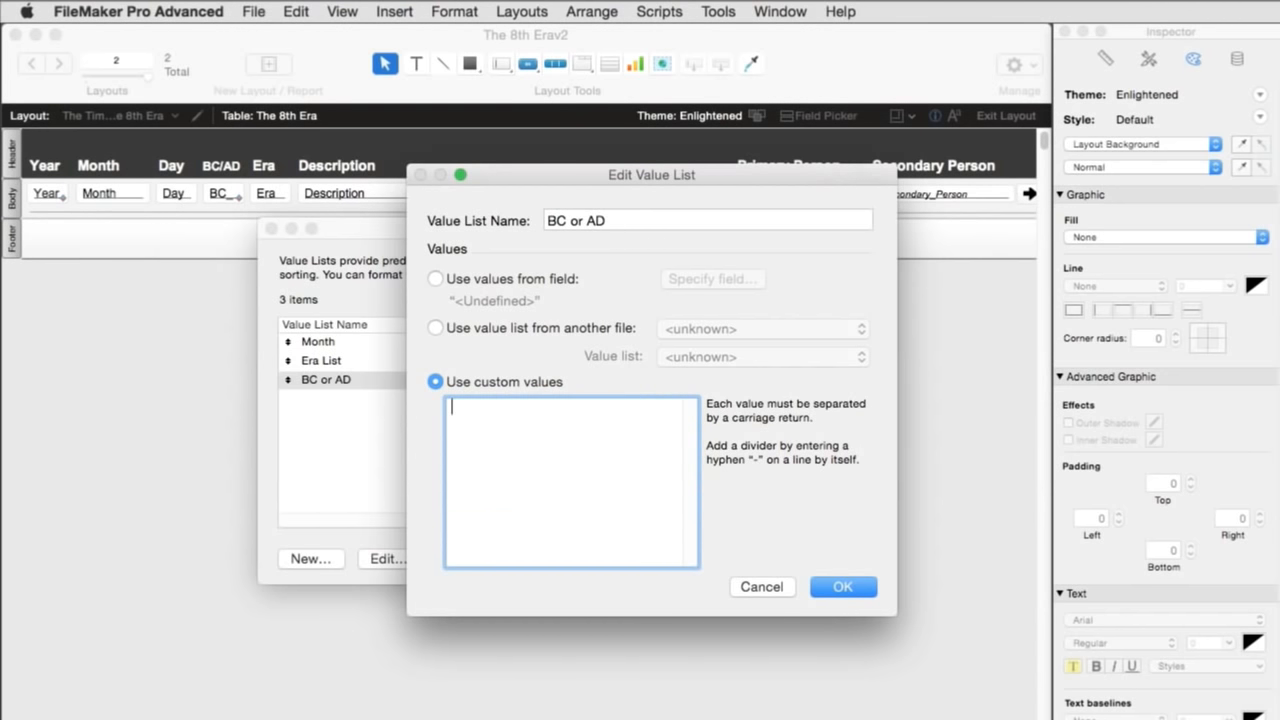
pyautogui.write('Invoice')
pyautogui.press('Return')
pyautogui.write('Paid')
pyautogui.press('Return')
pyautogui.write('Shipped')
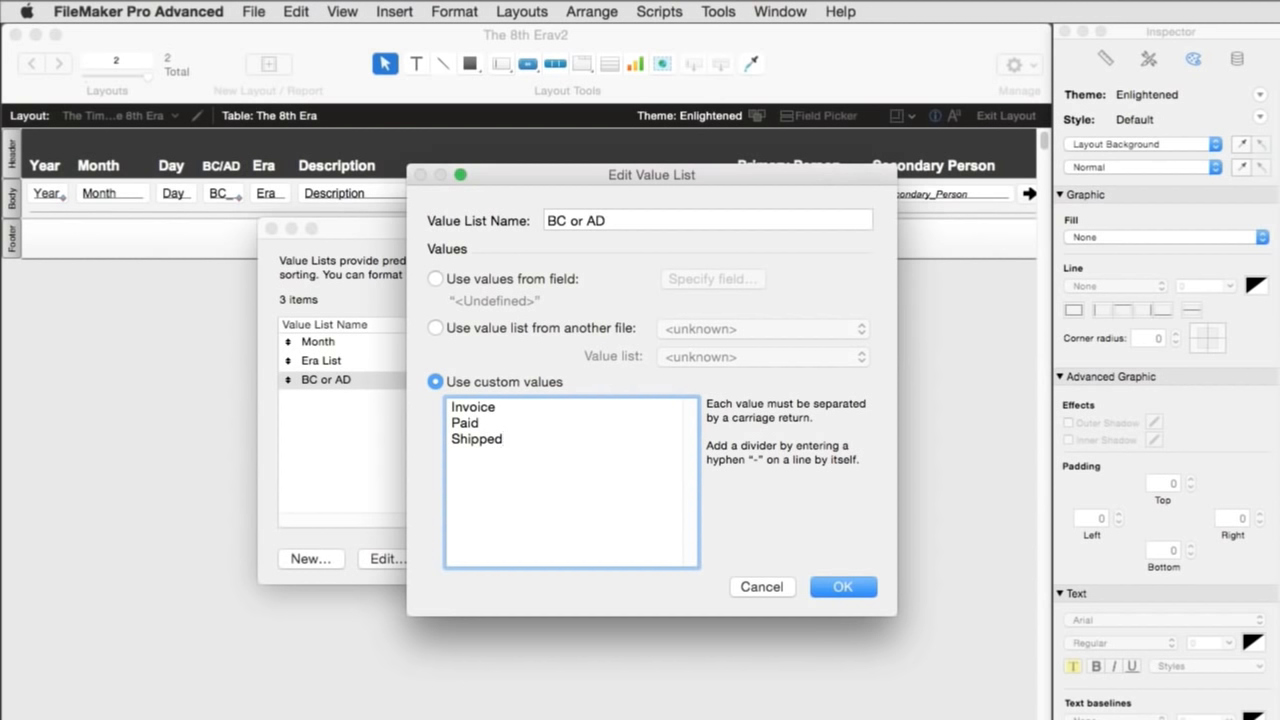
# Discard the edits to the "BC or AD" values, close value list management and return to Browse mode.
pyautogui.press('super+a')
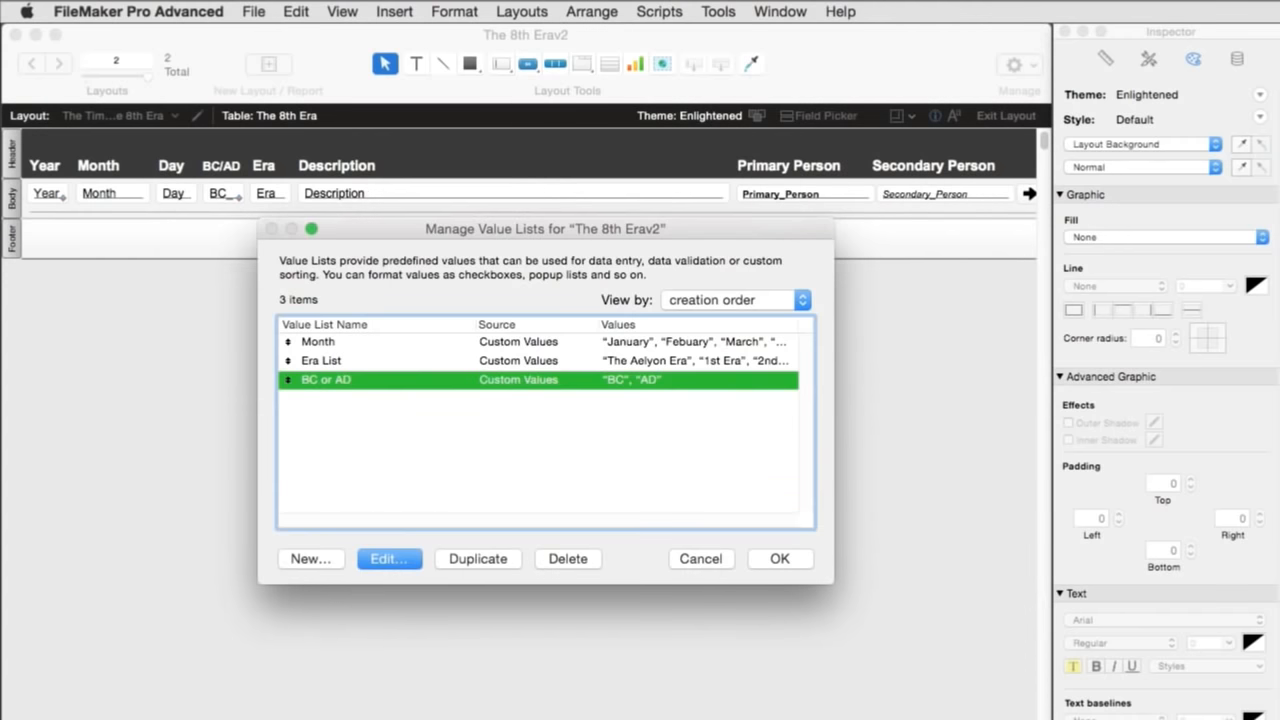
pyautogui.click(780, 559)
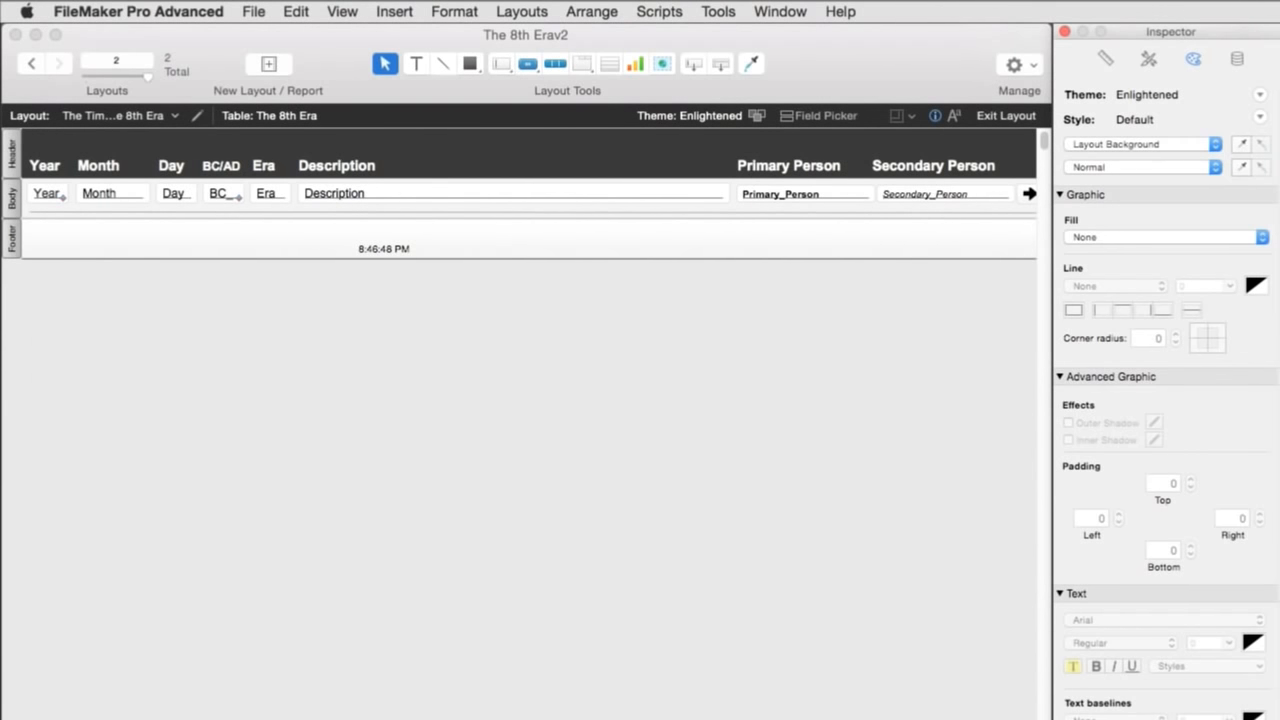
pyautogui.press('super+b')
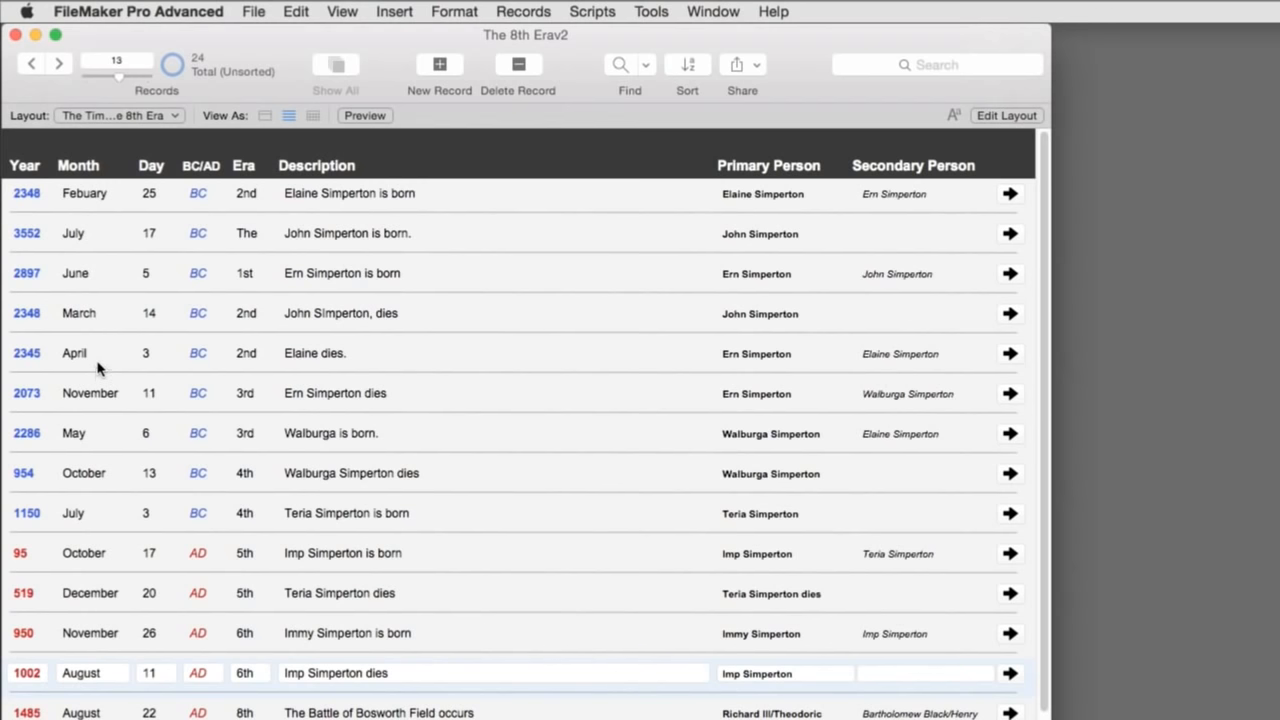
# Open the record sort settings and keep BC_or_AD in custom order based on the "BC or AD" value list.
pyautogui.press('super+s')
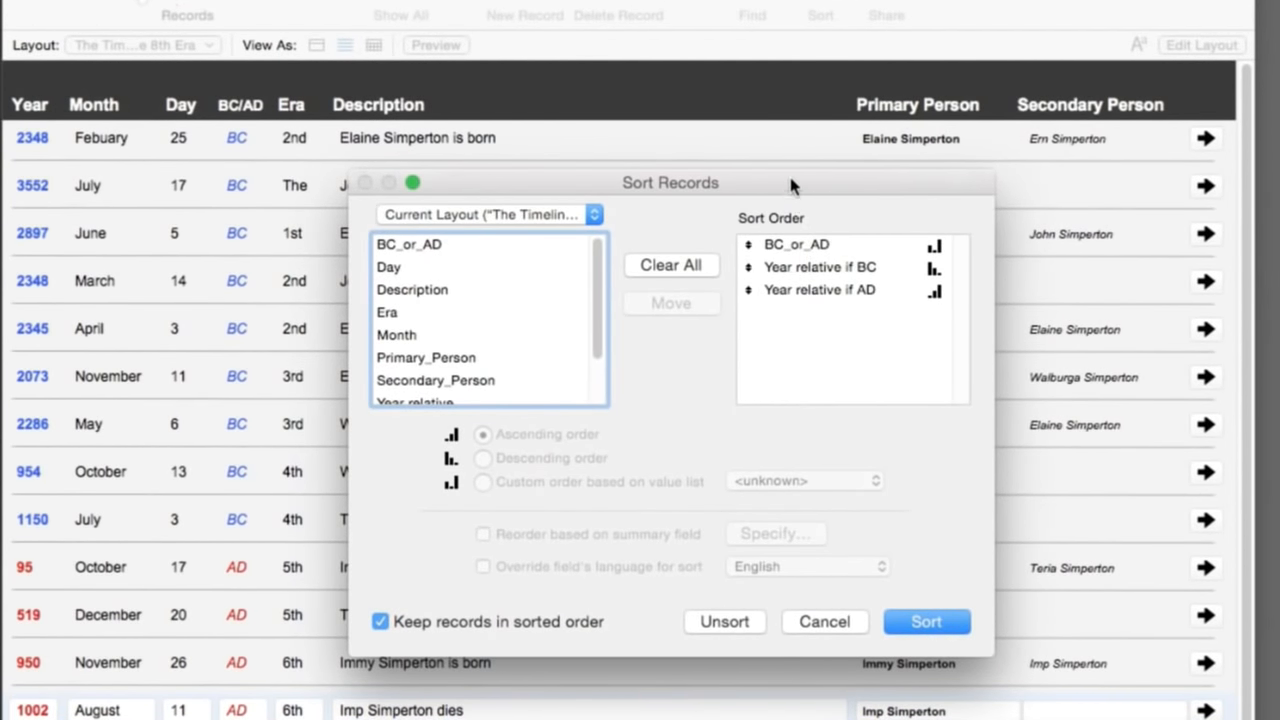
pyautogui.moveTo(792, 185); pyautogui.dragTo(628, 180)
pyautogui.click(648, 245)
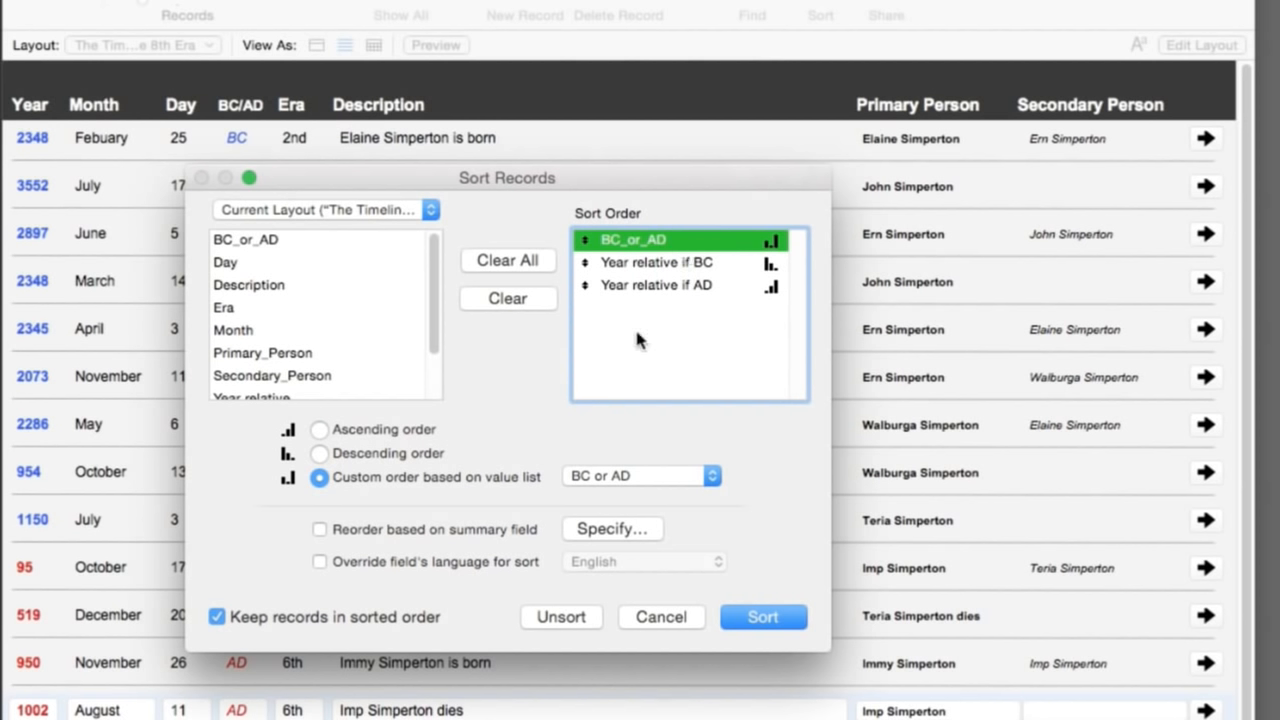
pyautogui.click(609, 478)
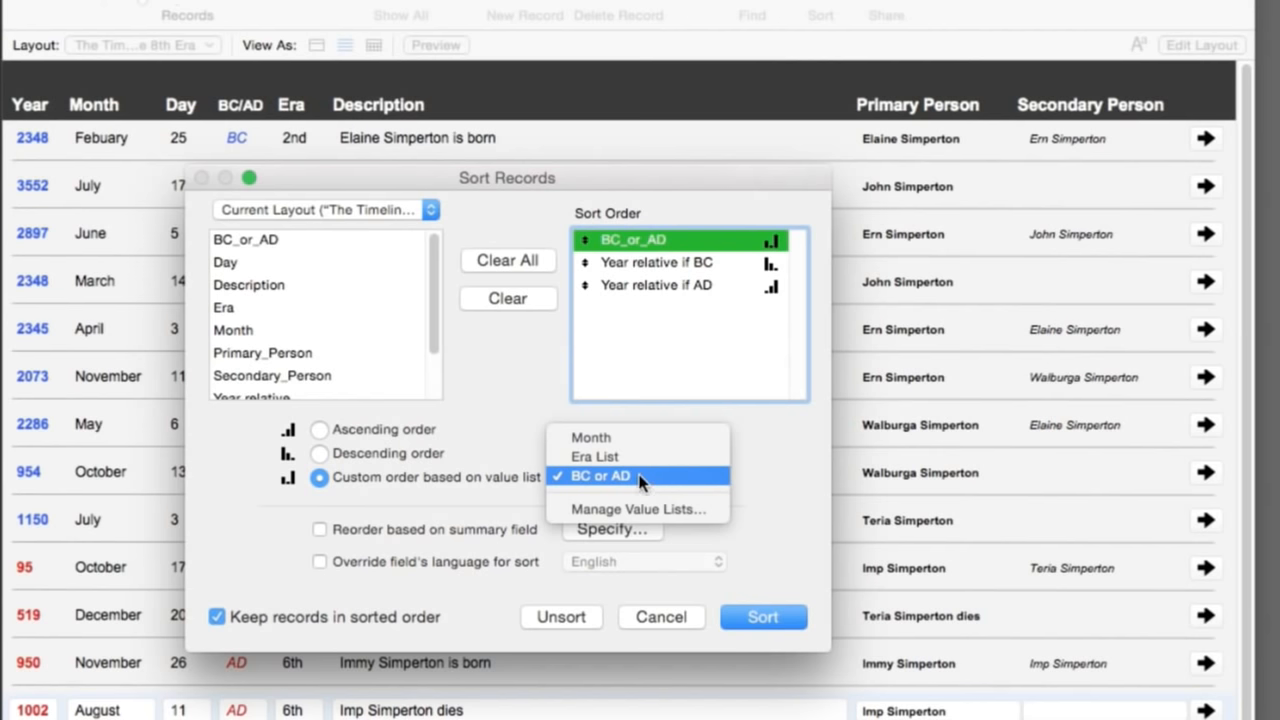
pyautogui.click(640, 478)
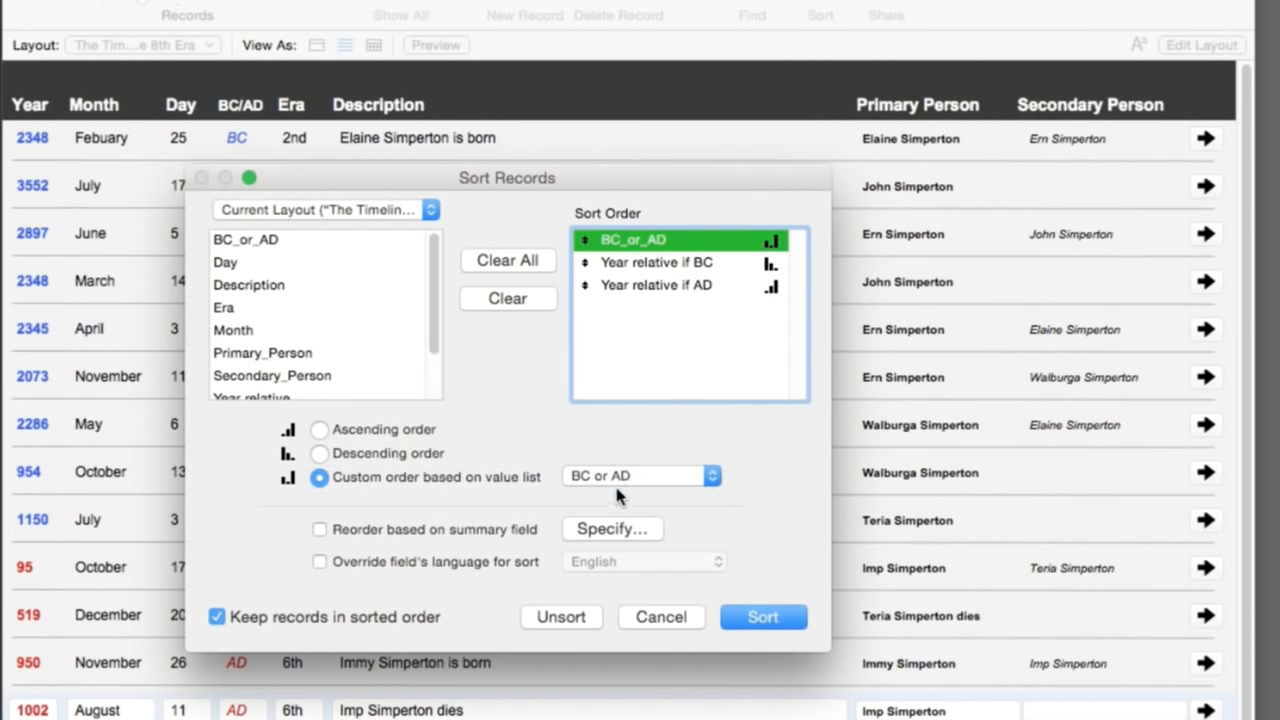
# Examine the order of the custom values in the "BC or AD" value list from the sort settings.
pyautogui.click(690, 478)
pyautogui.click(681, 505)
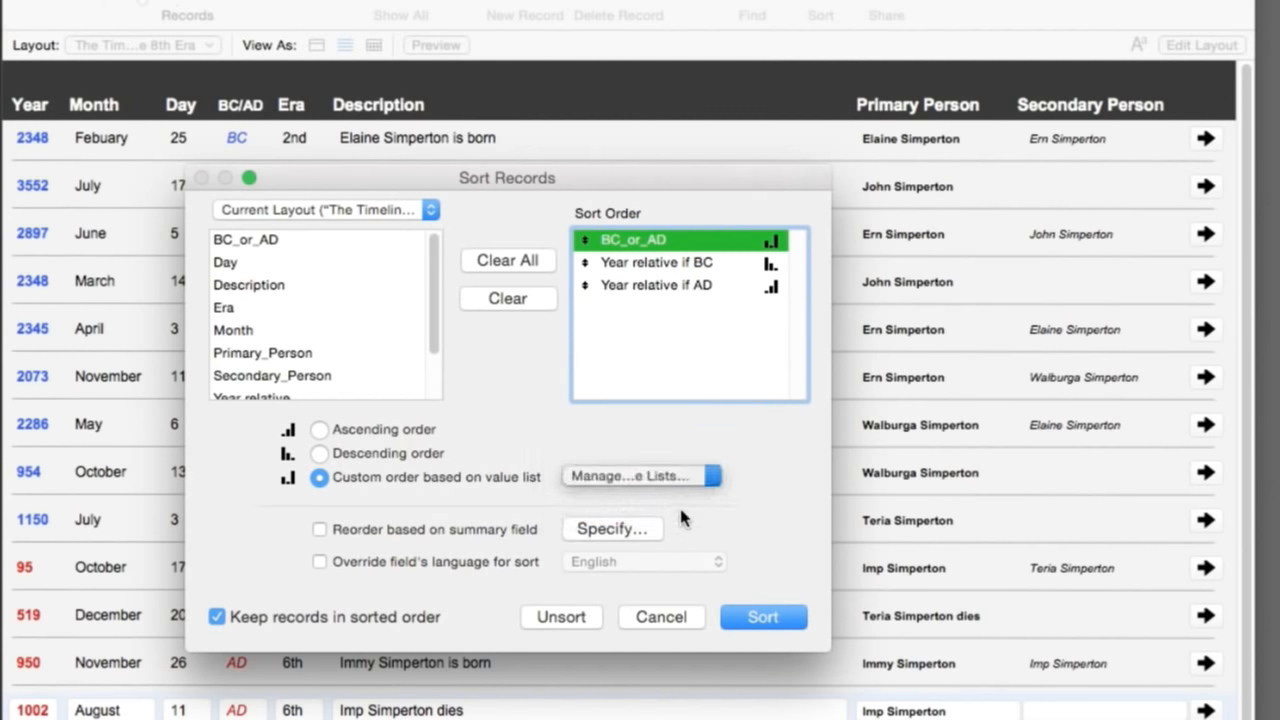
pyautogui.doubleClick(395, 368)
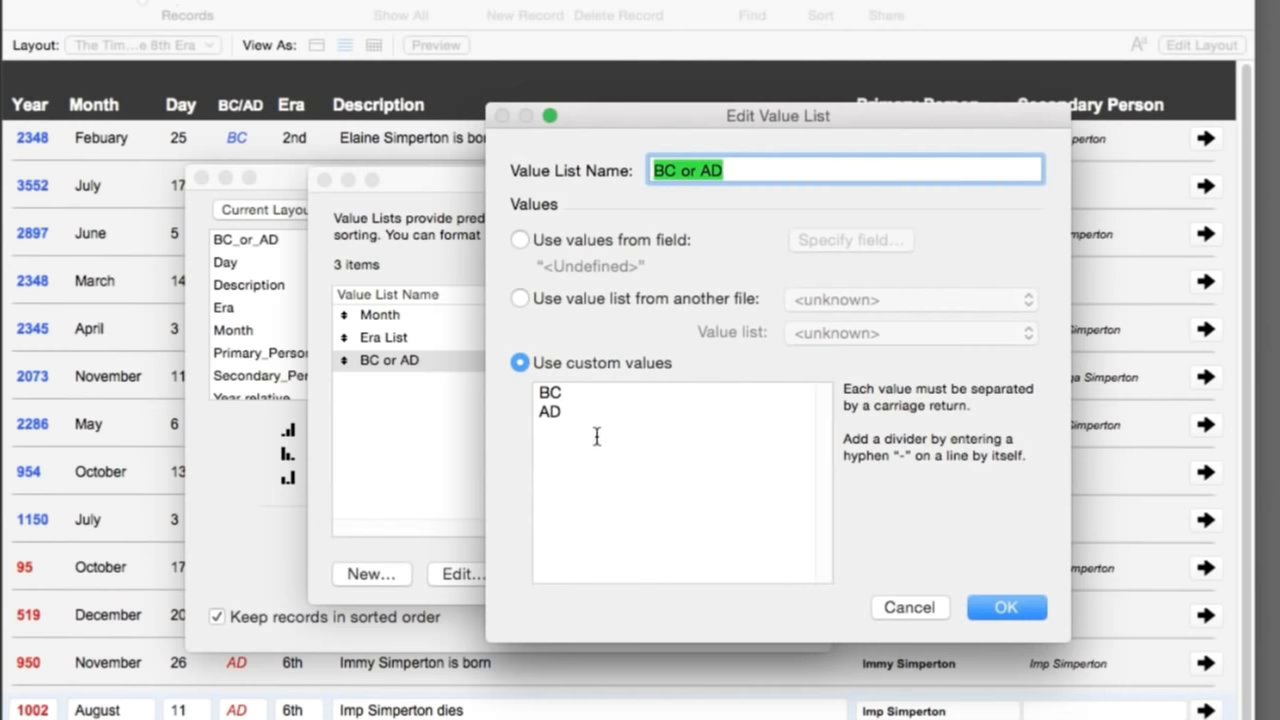
pyautogui.press('Tab')
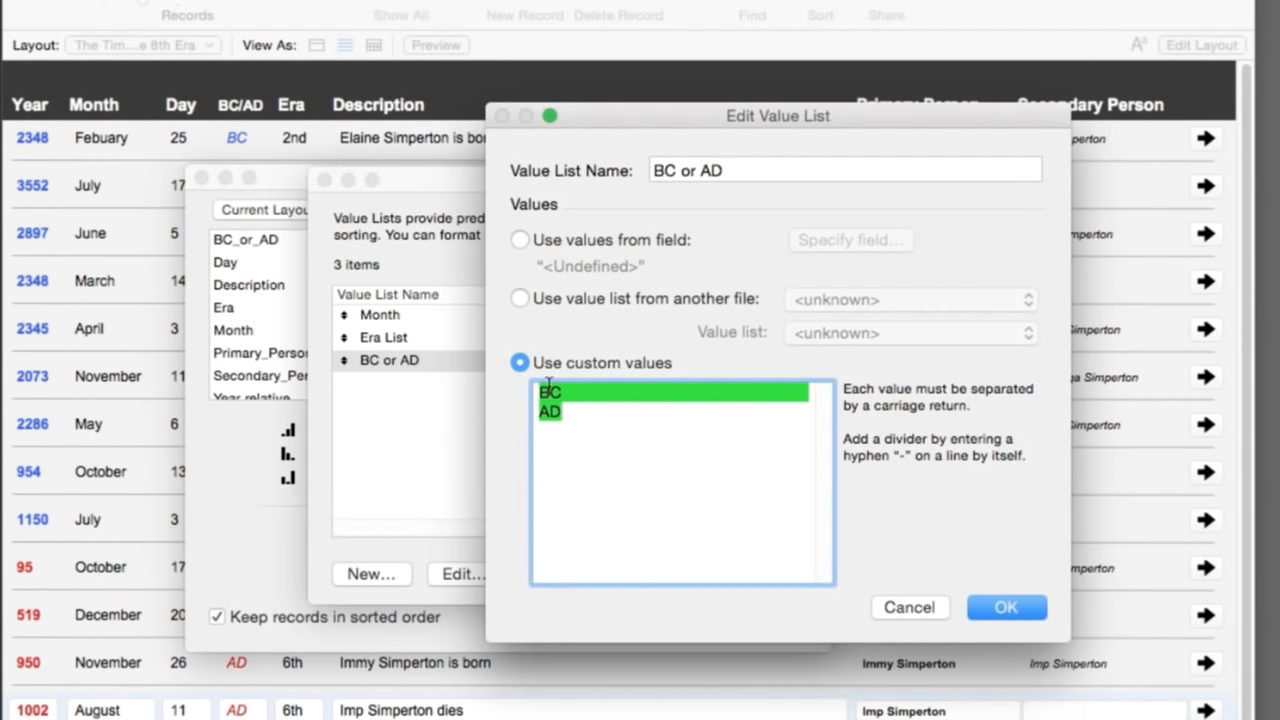
pyautogui.moveTo(550, 392); pyautogui.dragTo(529, 412)
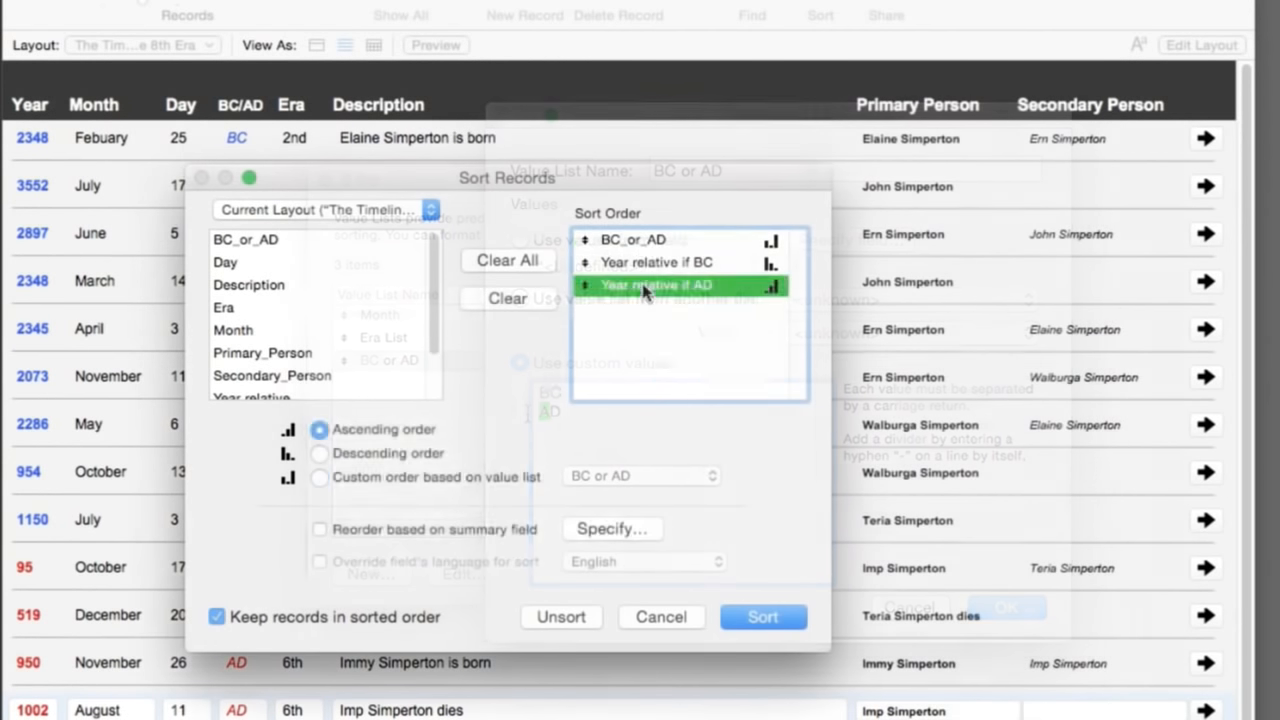
# Remove "Year relative if AD" and "Year relative if BC" from the sort order and sort by BC_or_AD alone.
pyautogui.doubleClick(645, 286)
pyautogui.doubleClick(649, 262)
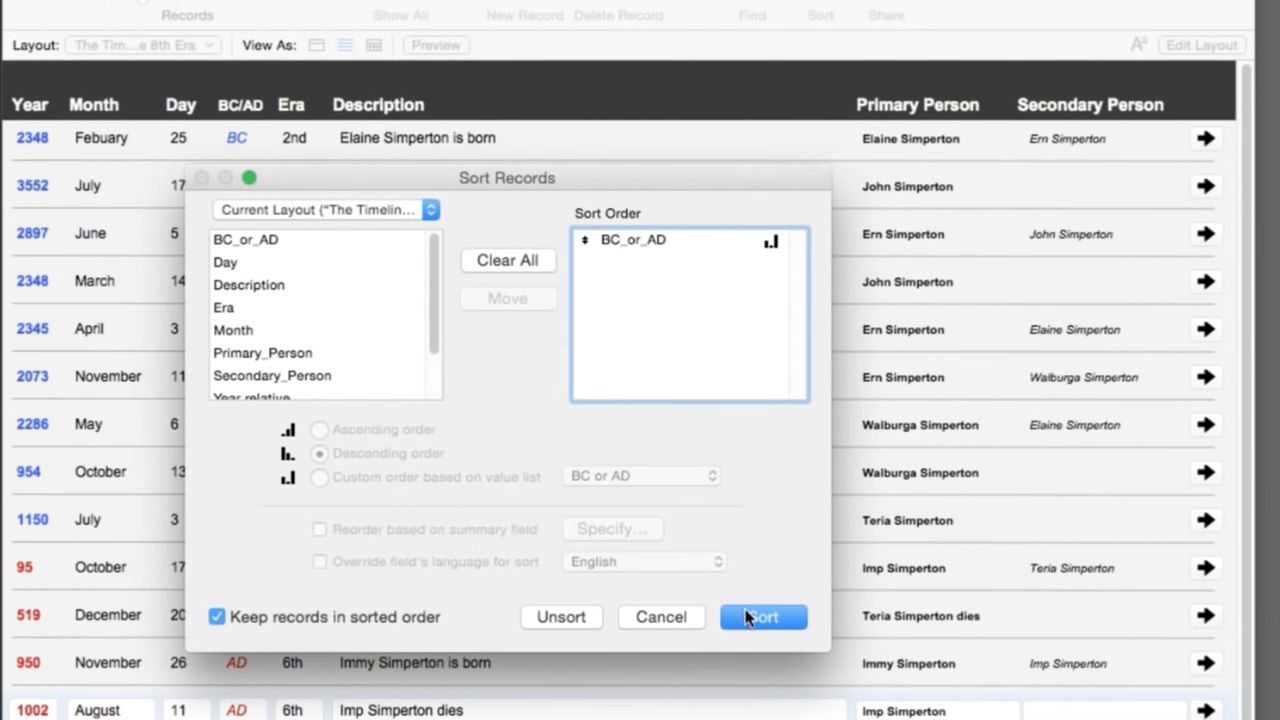
pyautogui.click(745, 620)
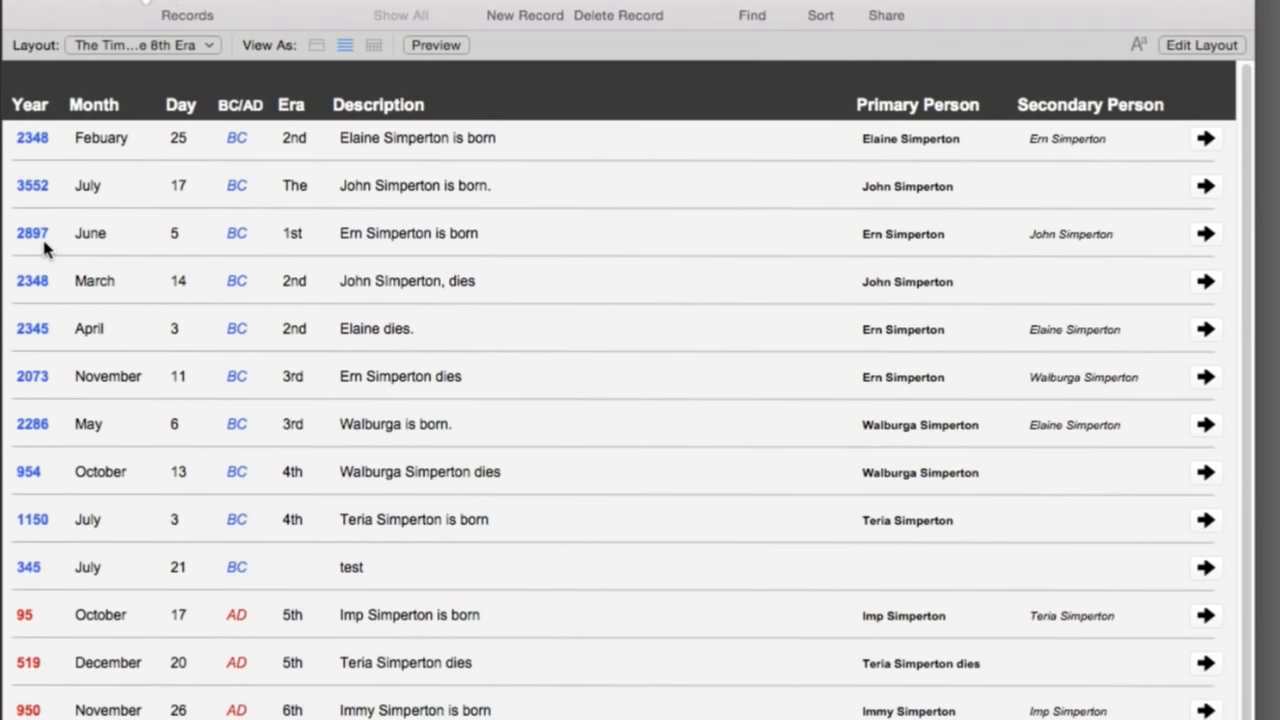
# Add Year relative in ascending order below BC_or_AD in the sort order and sort the records.
pyautogui.press('super+s')
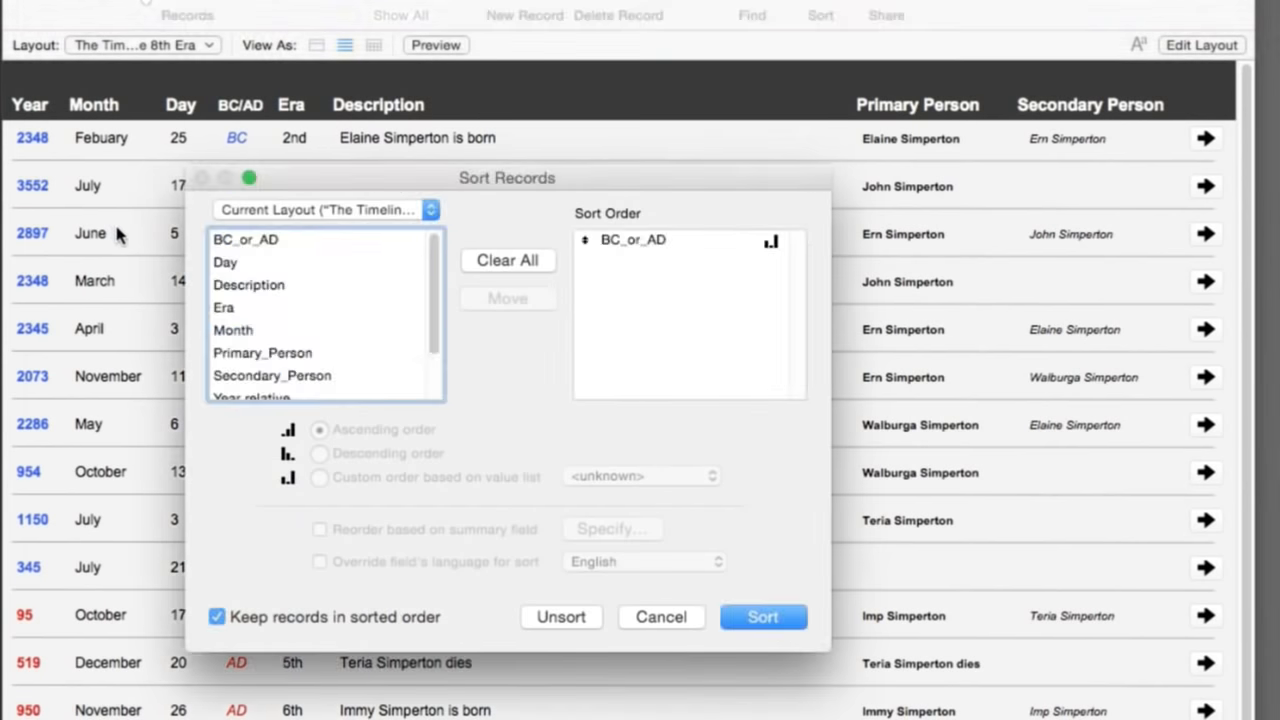
pyautogui.scroll(-2, 312, 320)
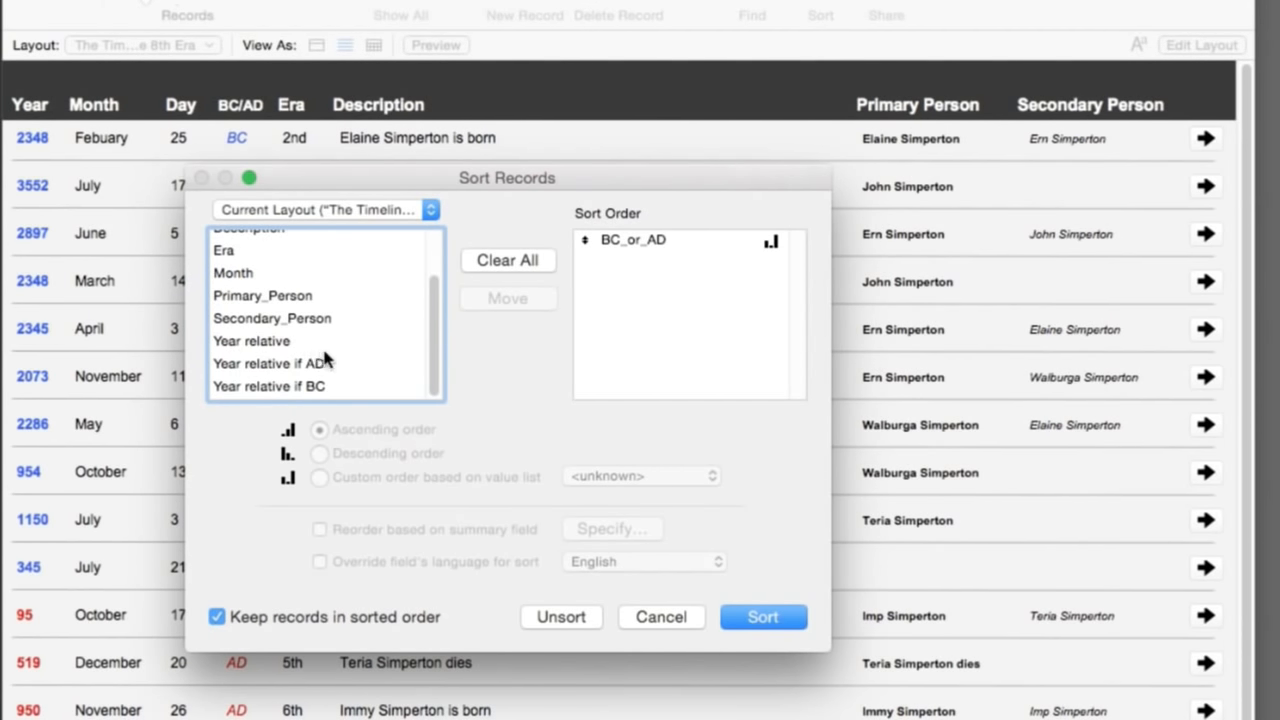
pyautogui.doubleClick(335, 340)
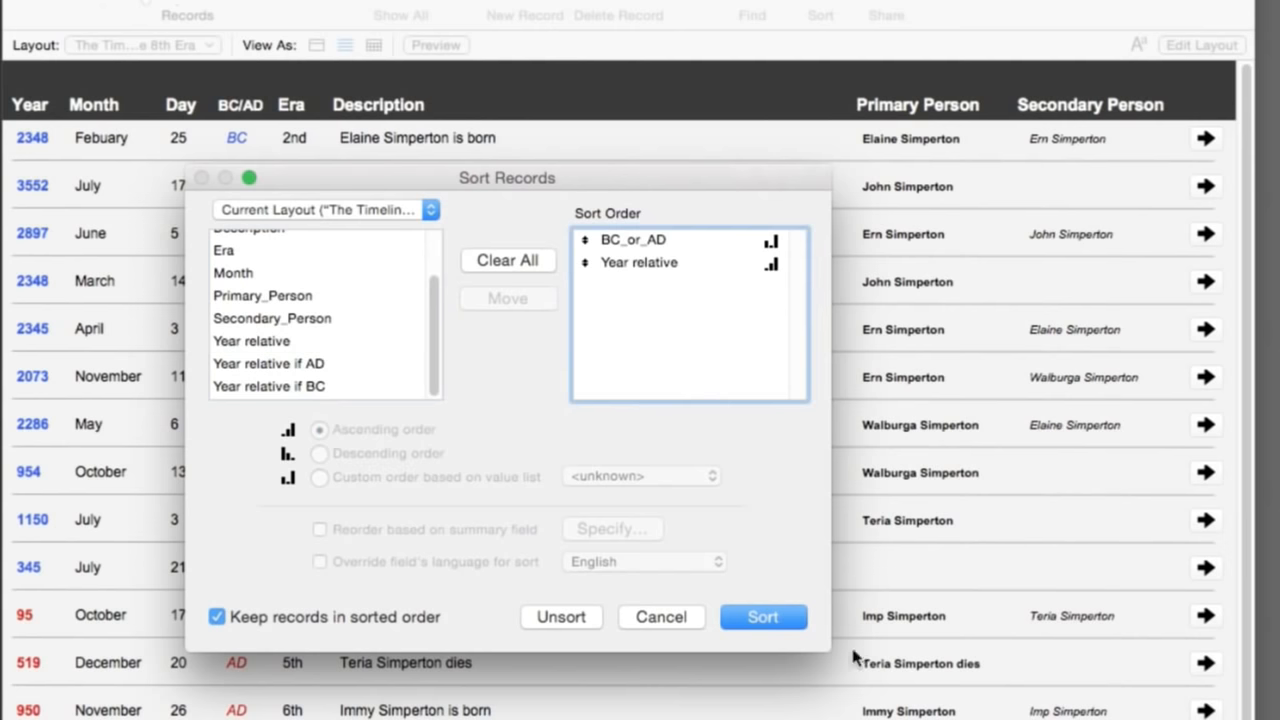
pyautogui.click(779, 611)
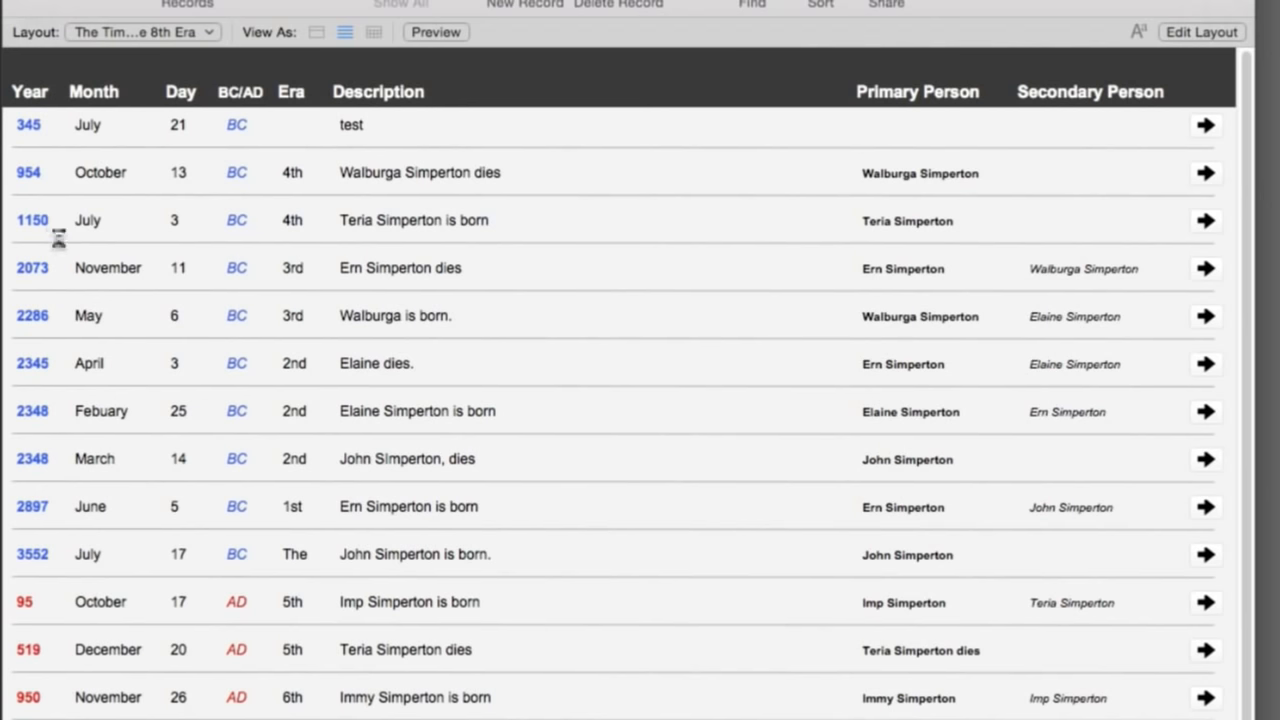
# Inspect the Year relative if BC and Year relative if AD fields and their header labels in Layout mode.
pyautogui.press('super+l')
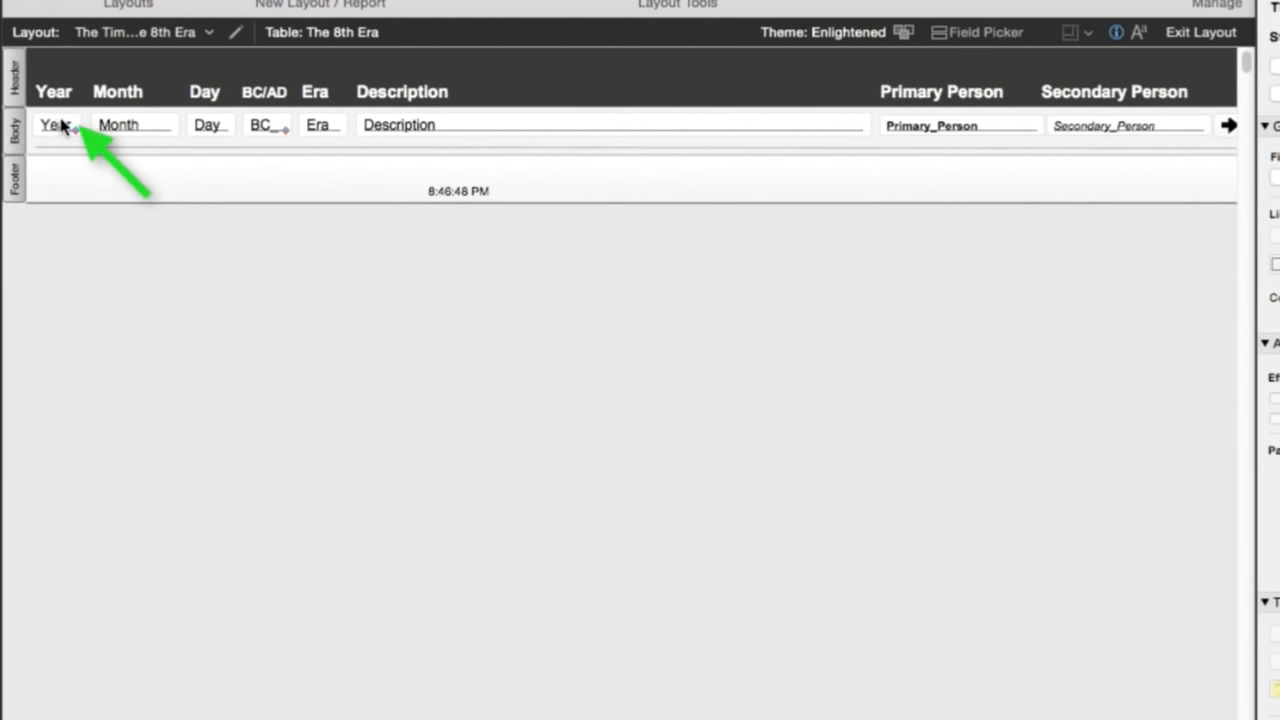
pyautogui.press('super+b')
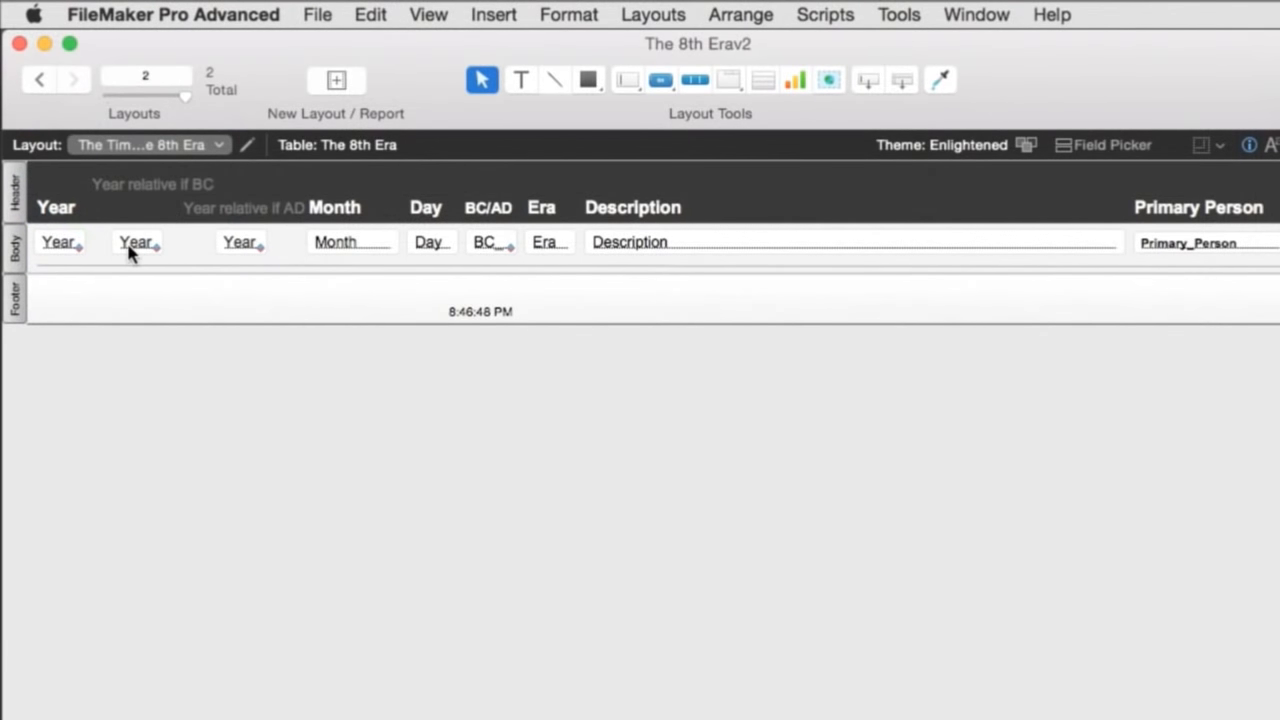
pyautogui.click(131, 247)
pyautogui.click(142, 190)
pyautogui.click(234, 208)
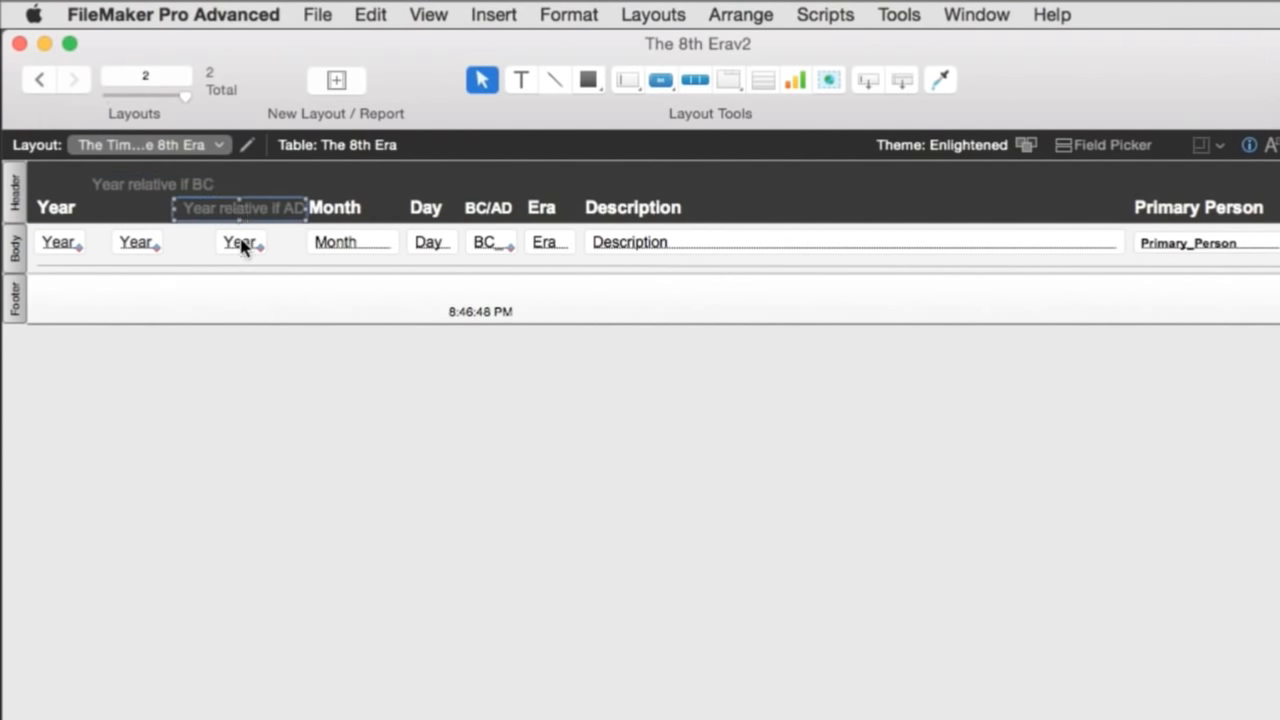
pyautogui.click(241, 246)
pyautogui.click(241, 214)
# Examine the calculations of Year relative if BC and Year relative if AD in the database field definitions.
pyautogui.doubleClick(240, 243)
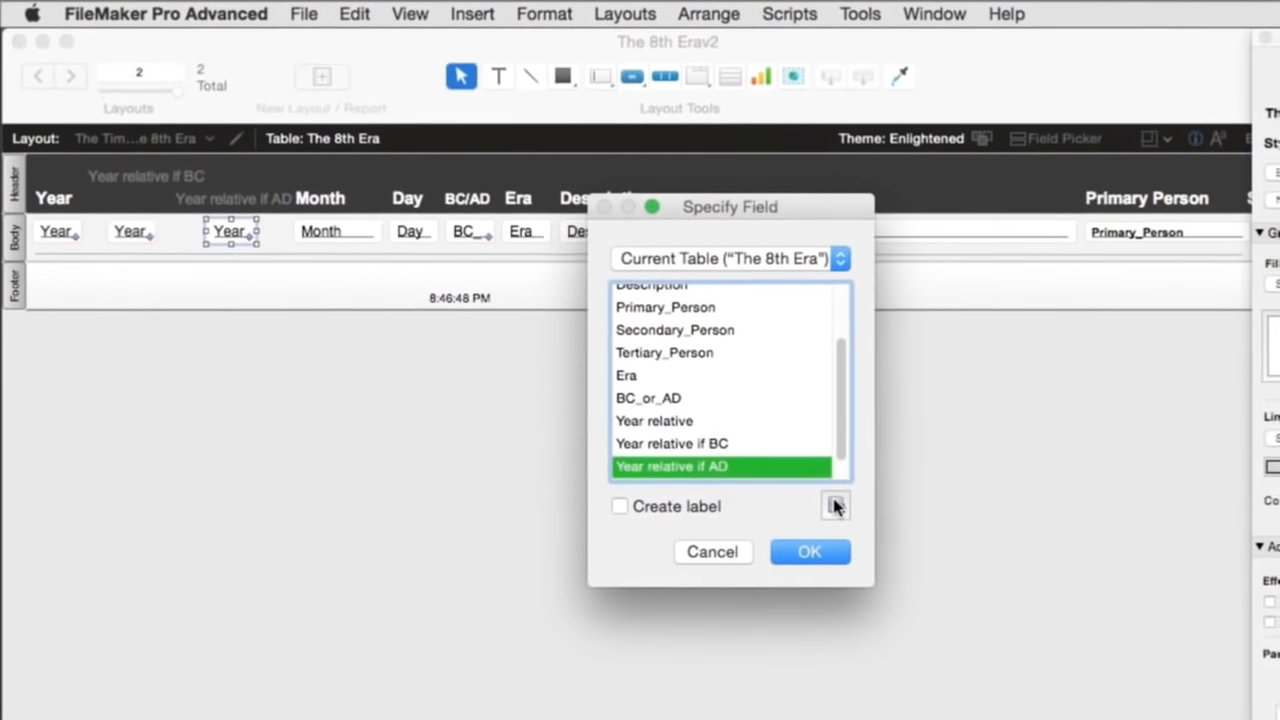
pyautogui.click(835, 506)
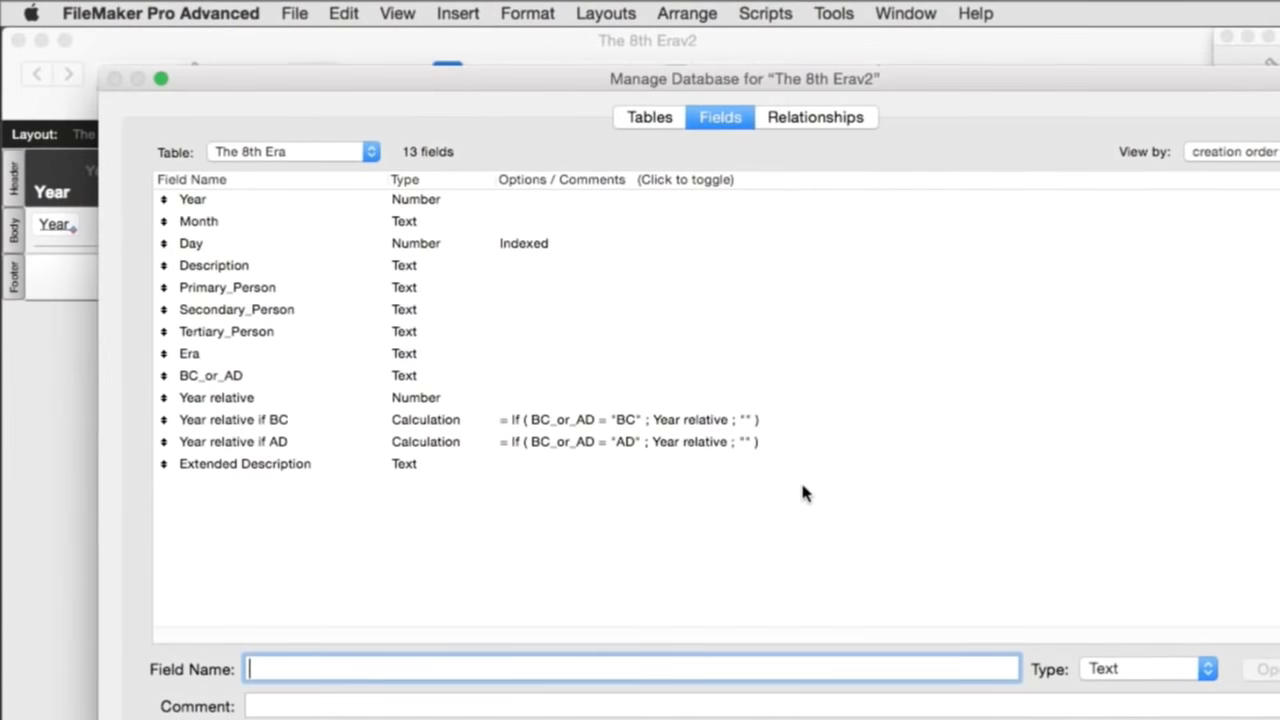
pyautogui.click(548, 424)
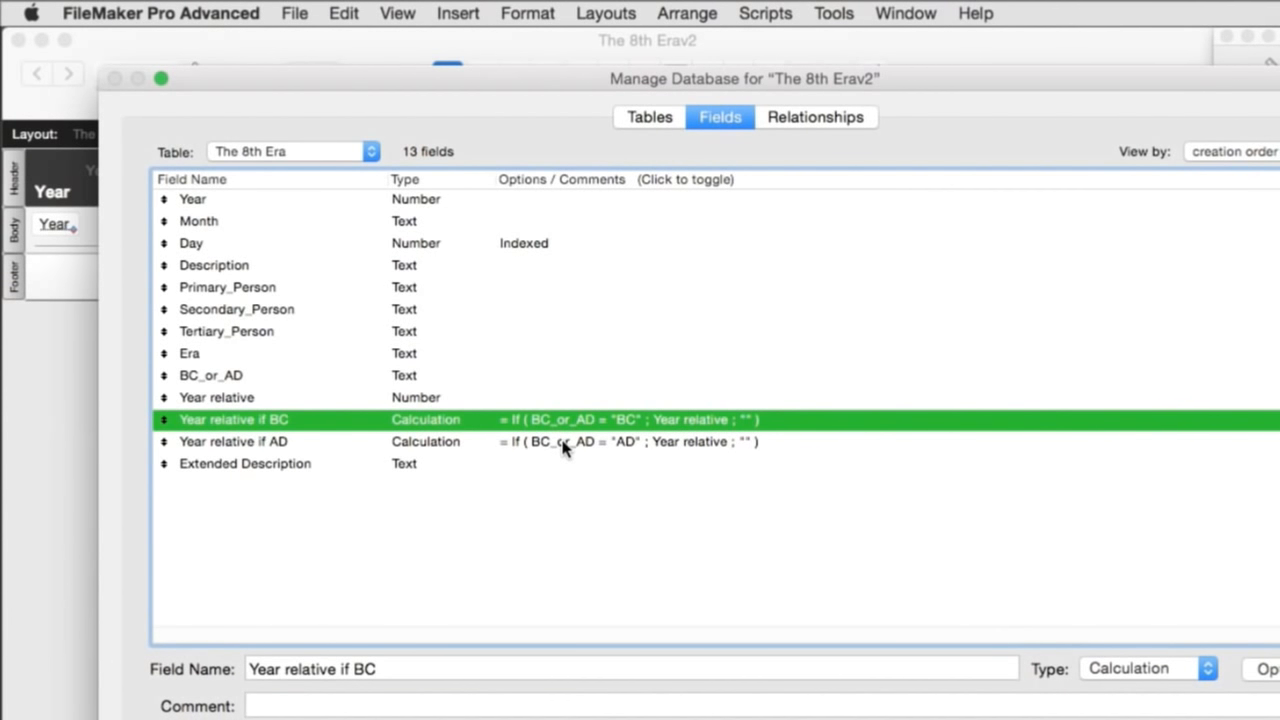
pyautogui.click(563, 448)
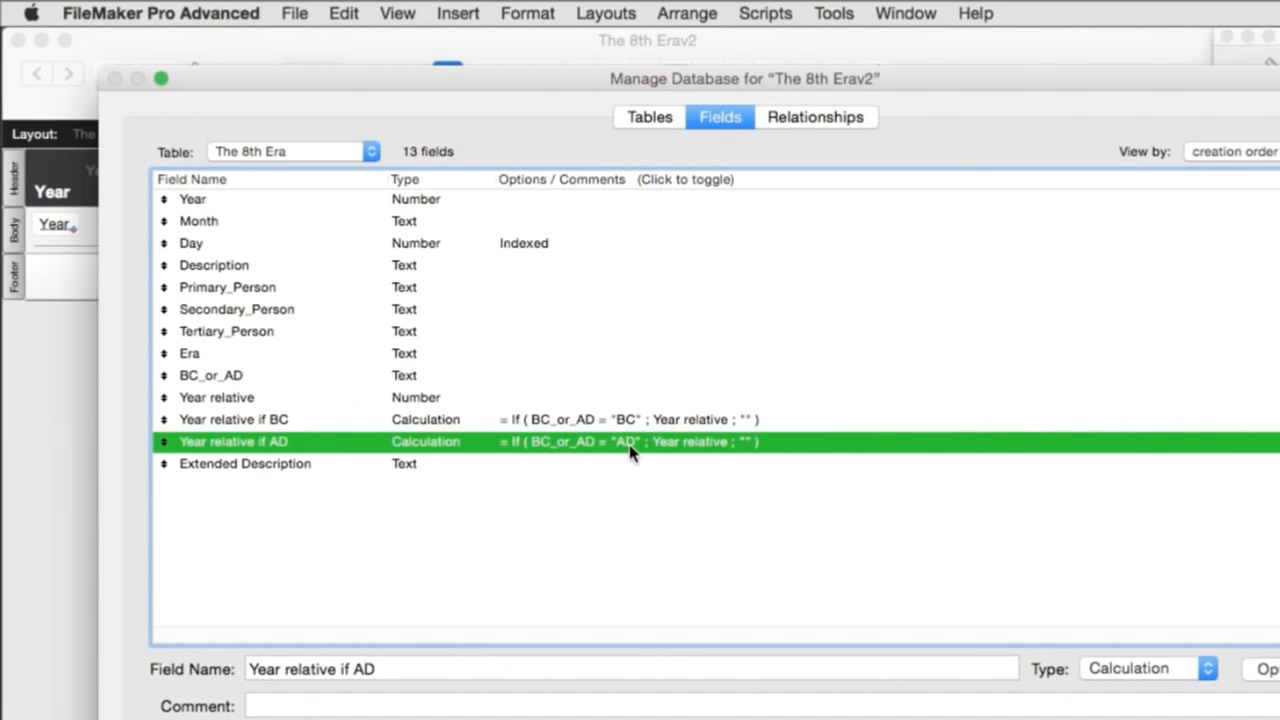
pyautogui.press('Return')
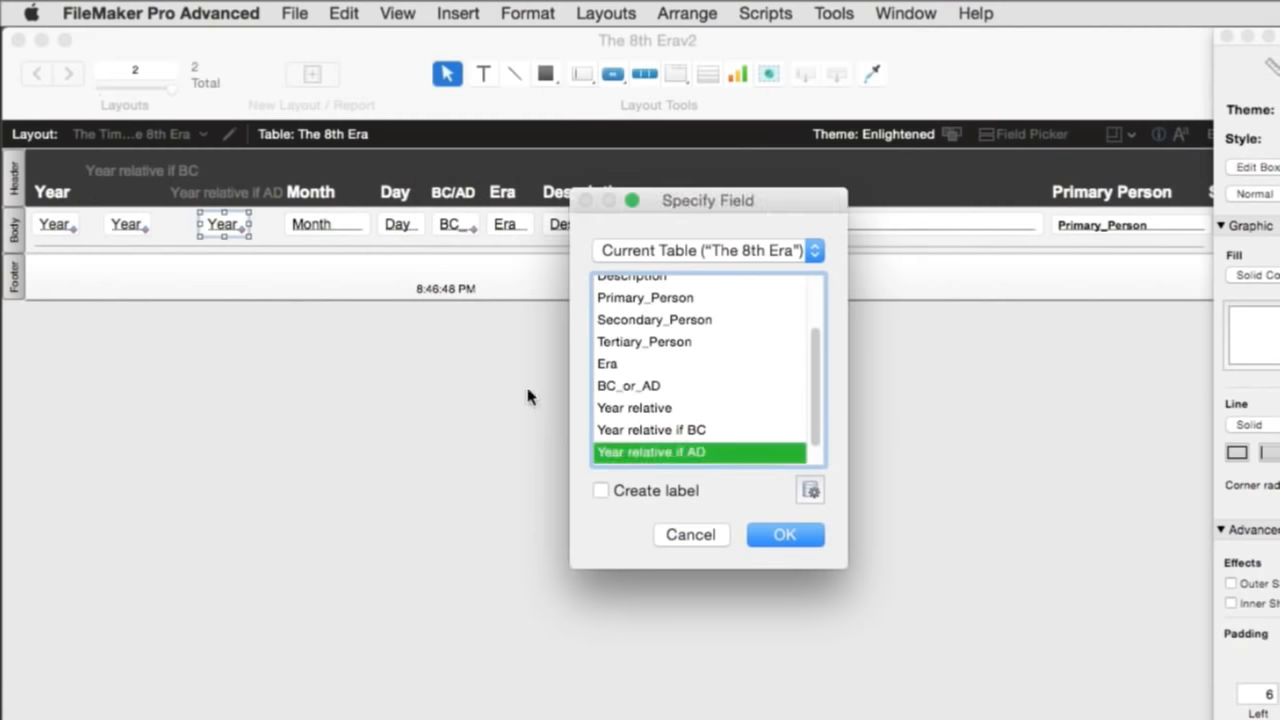
pyautogui.click(790, 538)
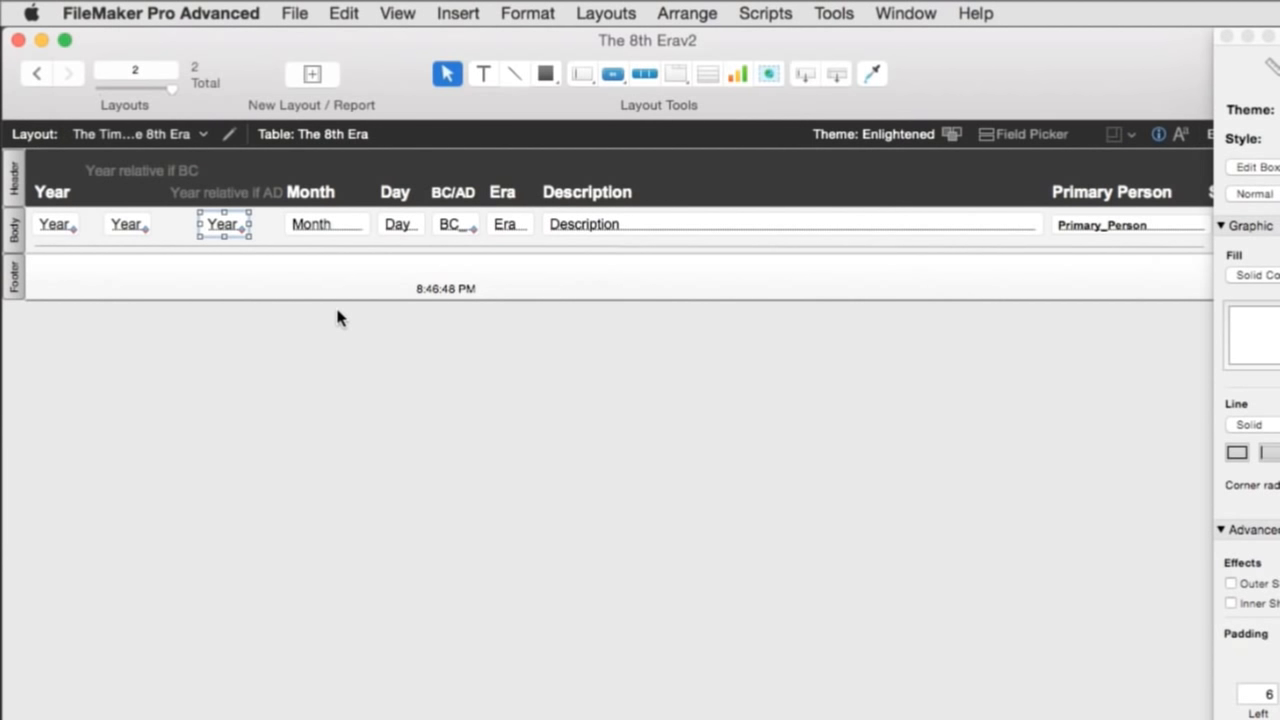
# Check the placement of the two relative year fields and return to Browse mode to view their columns.
pyautogui.click(106, 224)
pyautogui.click(216, 229)
pyautogui.press('super+b')
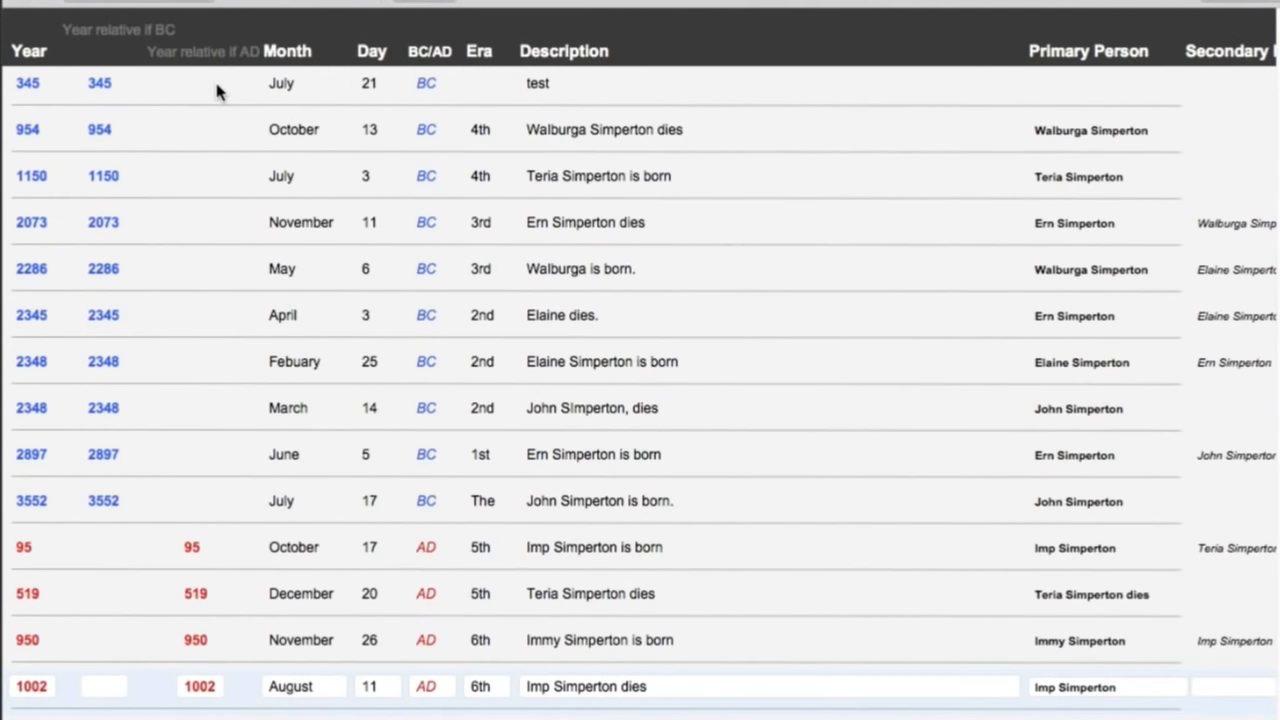
# Open the record sort settings, review the custom order of BC_or_AD and compare ascending with descending order for Year relative.
pyautogui.press('super+s')
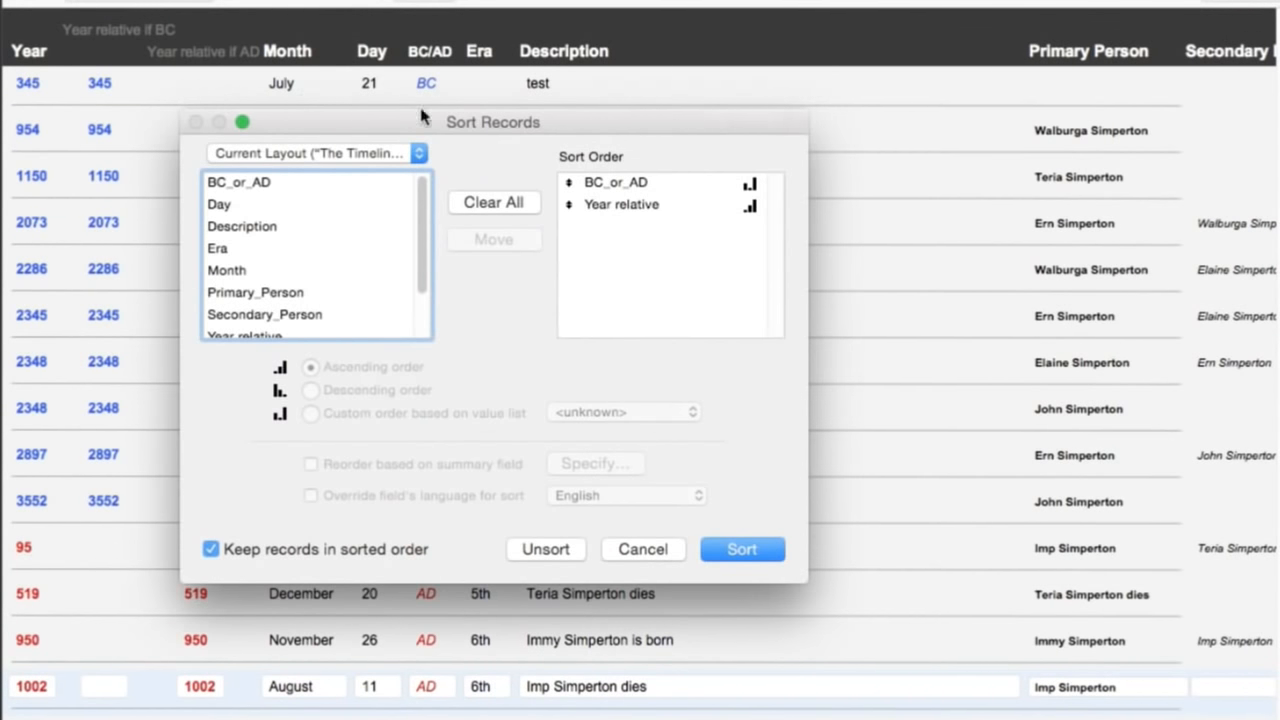
pyautogui.click(627, 182)
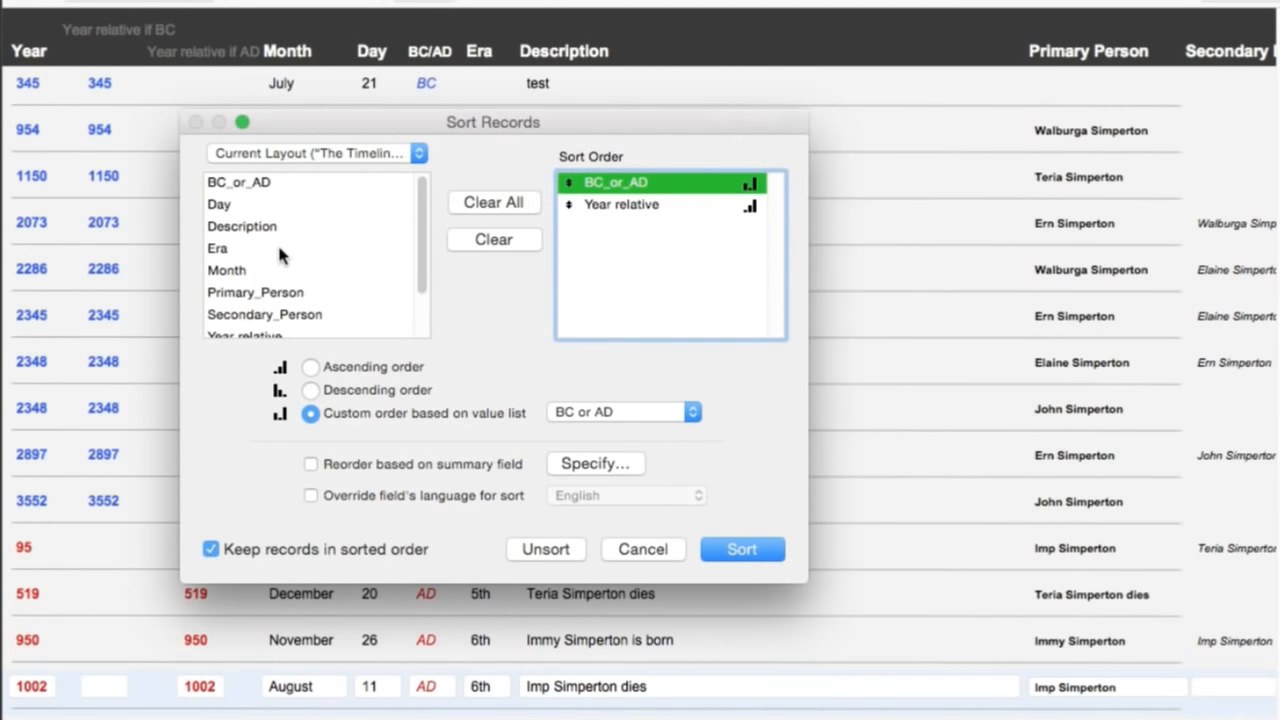
pyautogui.scroll(-1, 279, 254)
pyautogui.scroll(-3, 279, 254)
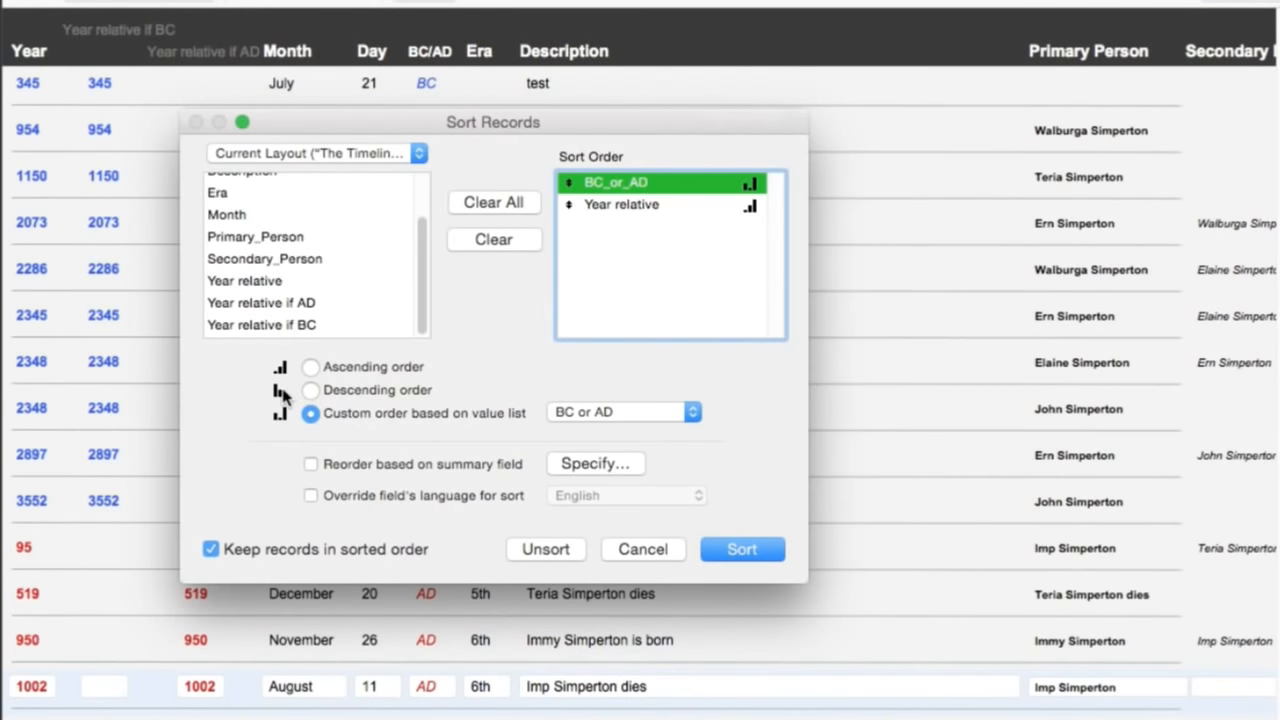
pyautogui.click(632, 205)
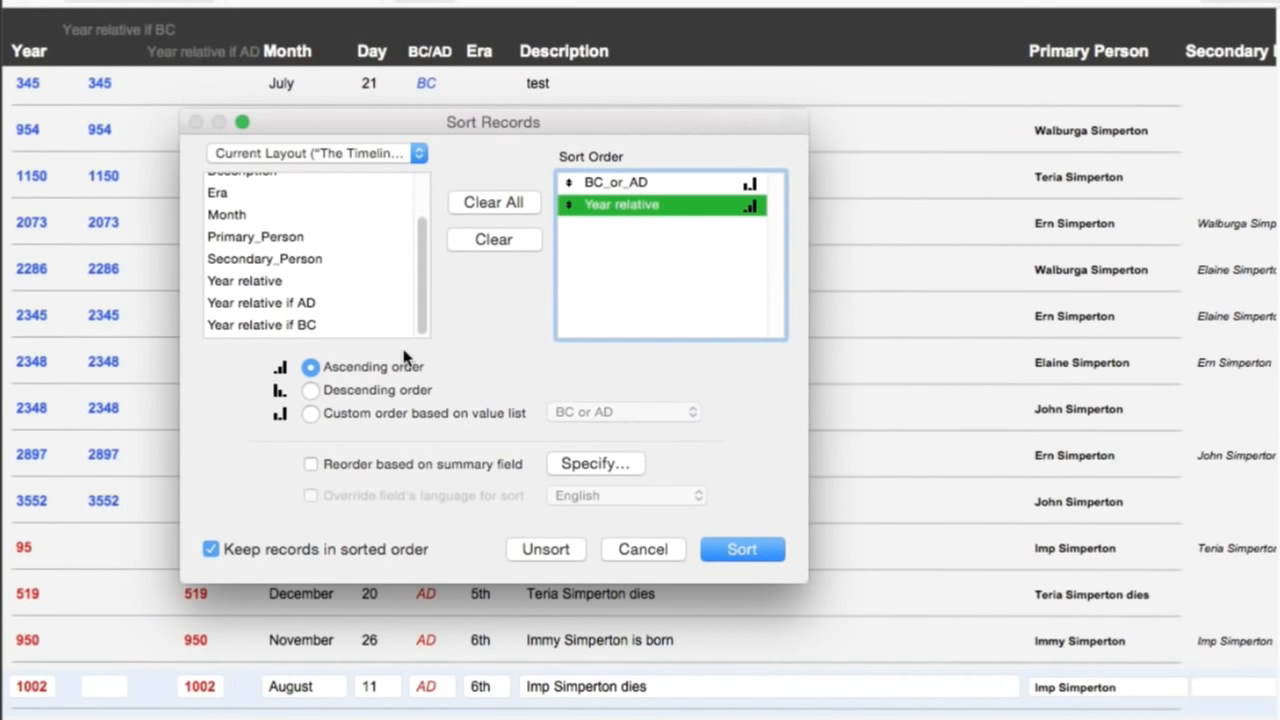
pyautogui.click(311, 390)
pyautogui.click(311, 367)
# Replace Year relative in the sort order with Year relative if BC in descending order.
pyautogui.moveTo(646, 210); pyautogui.dragTo(340, 287)
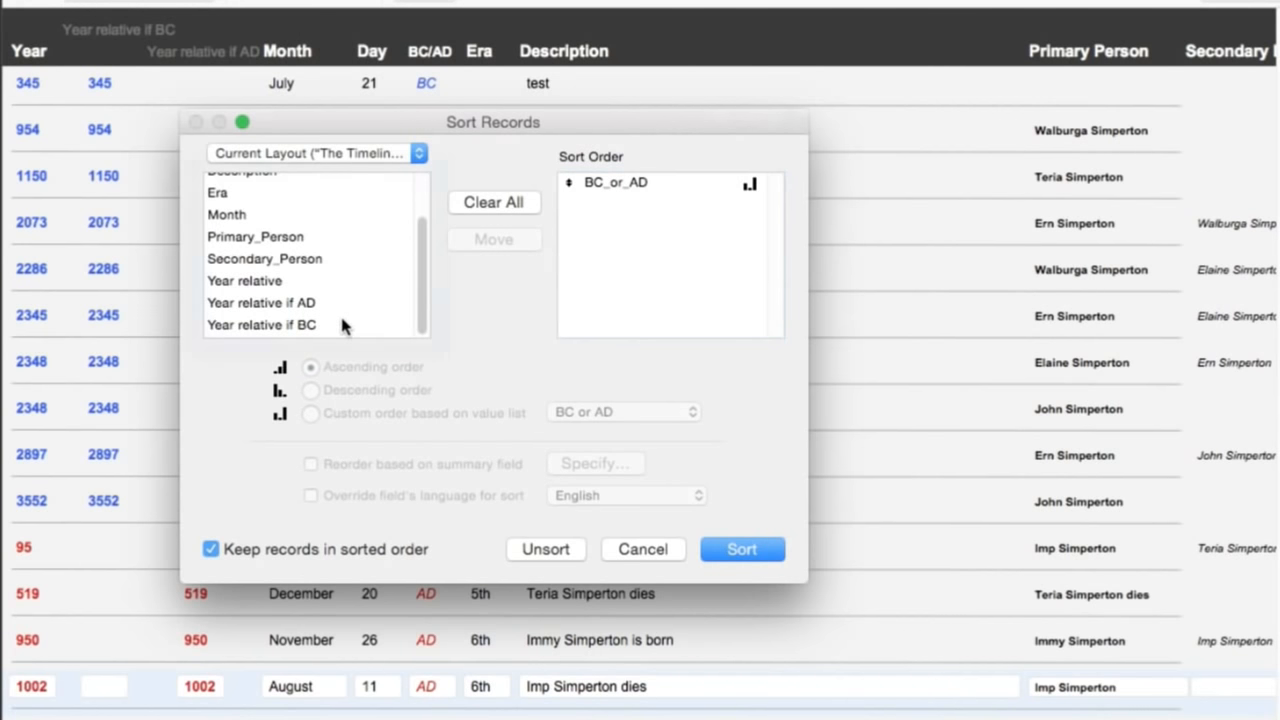
pyautogui.doubleClick(340, 318)
pyautogui.click(600, 205)
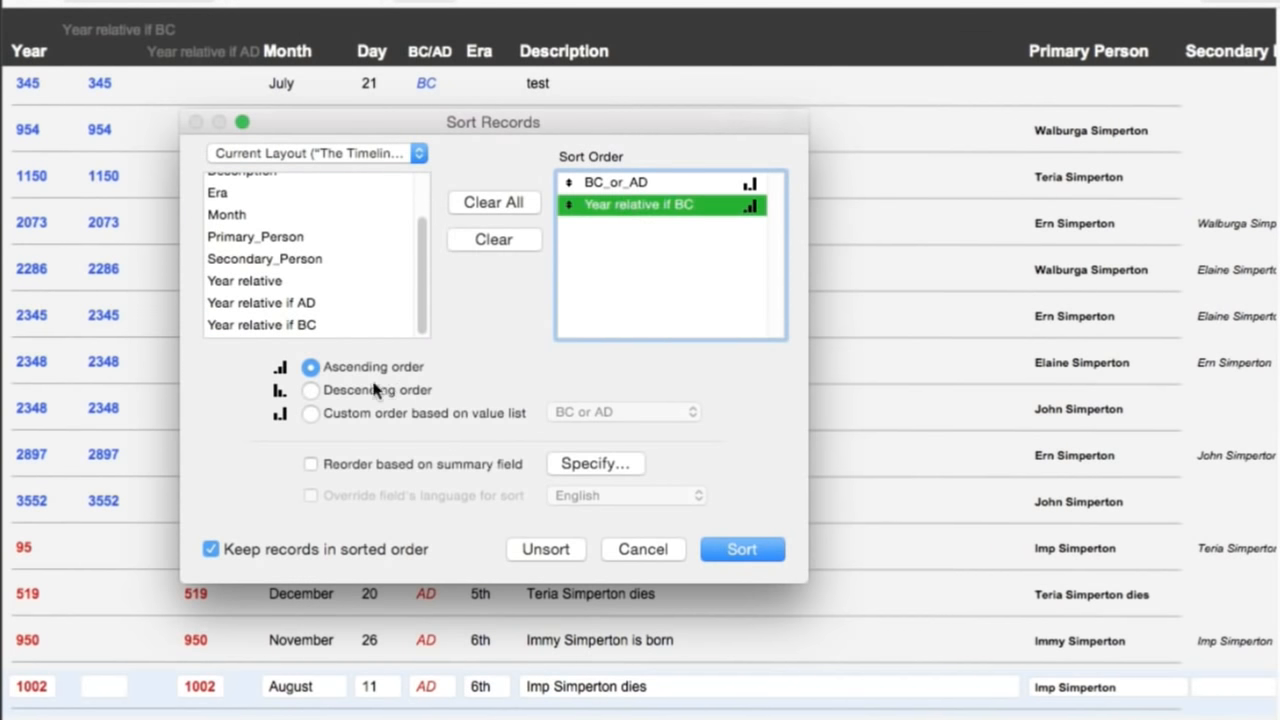
pyautogui.click(308, 390)
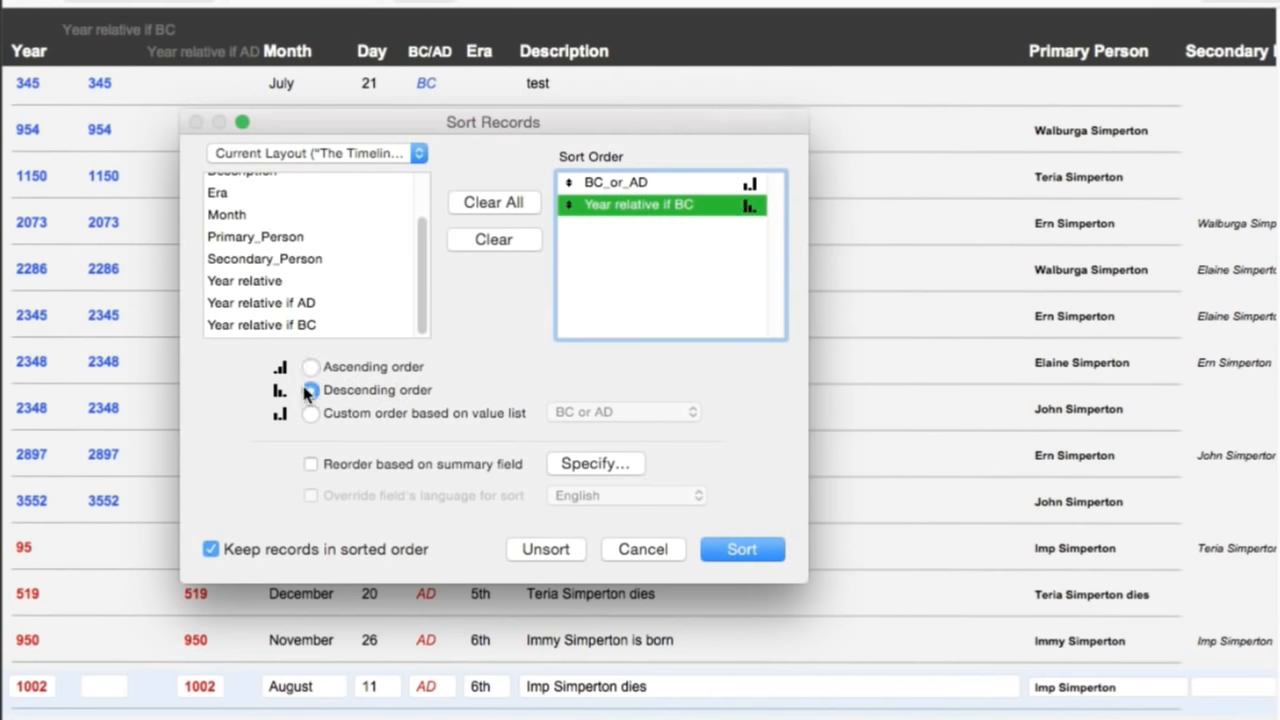
# Add Year relative if AD in ascending order as the third sort field and sort the records.
pyautogui.doubleClick(302, 303)
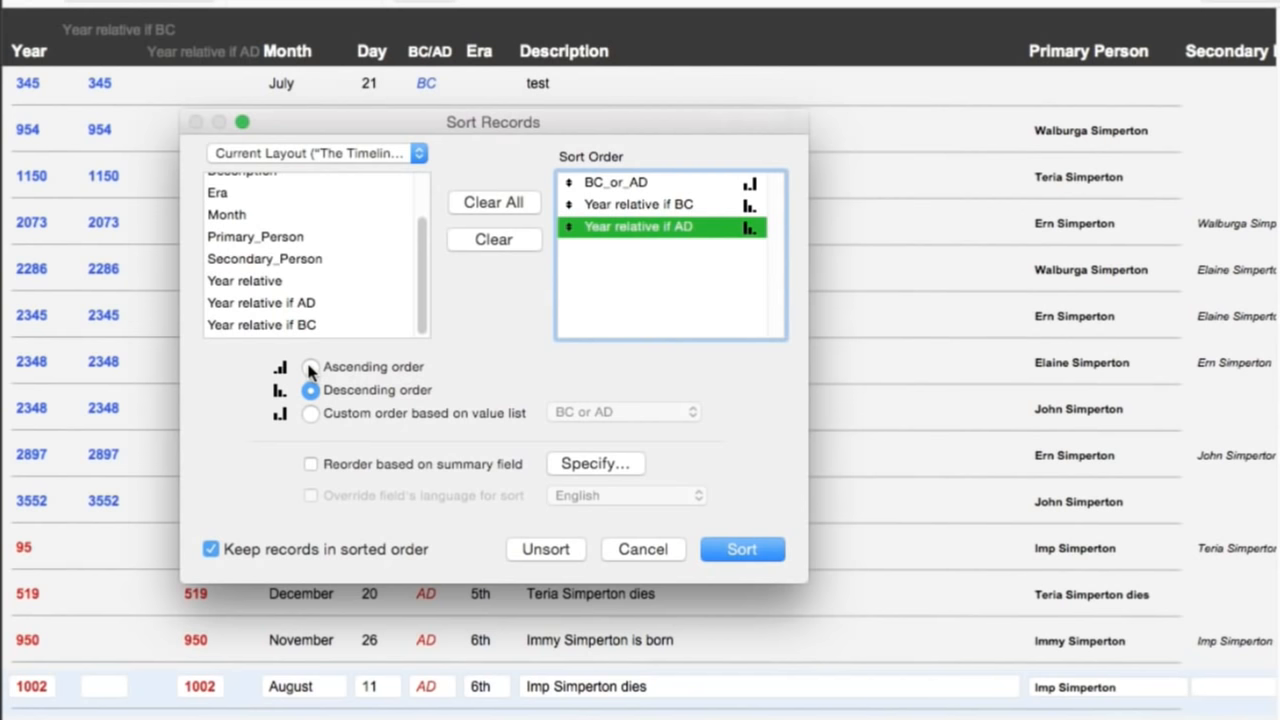
pyautogui.click(310, 367)
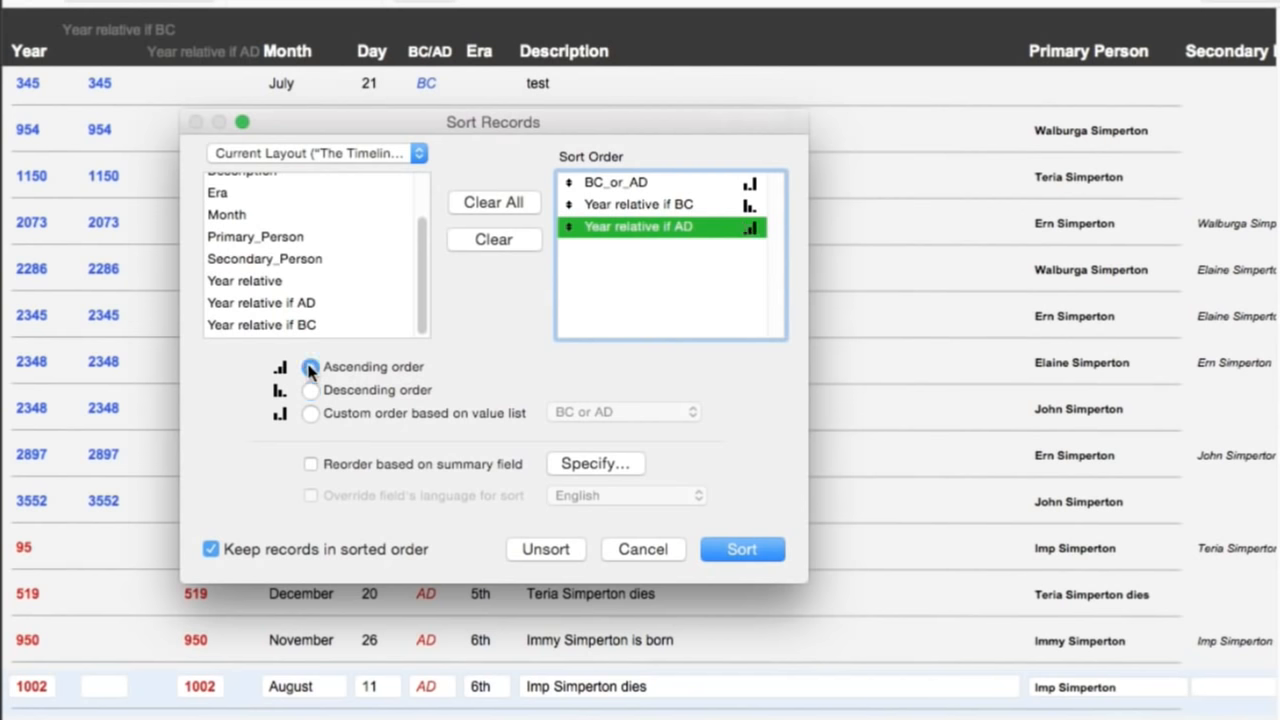
pyautogui.click(659, 206)
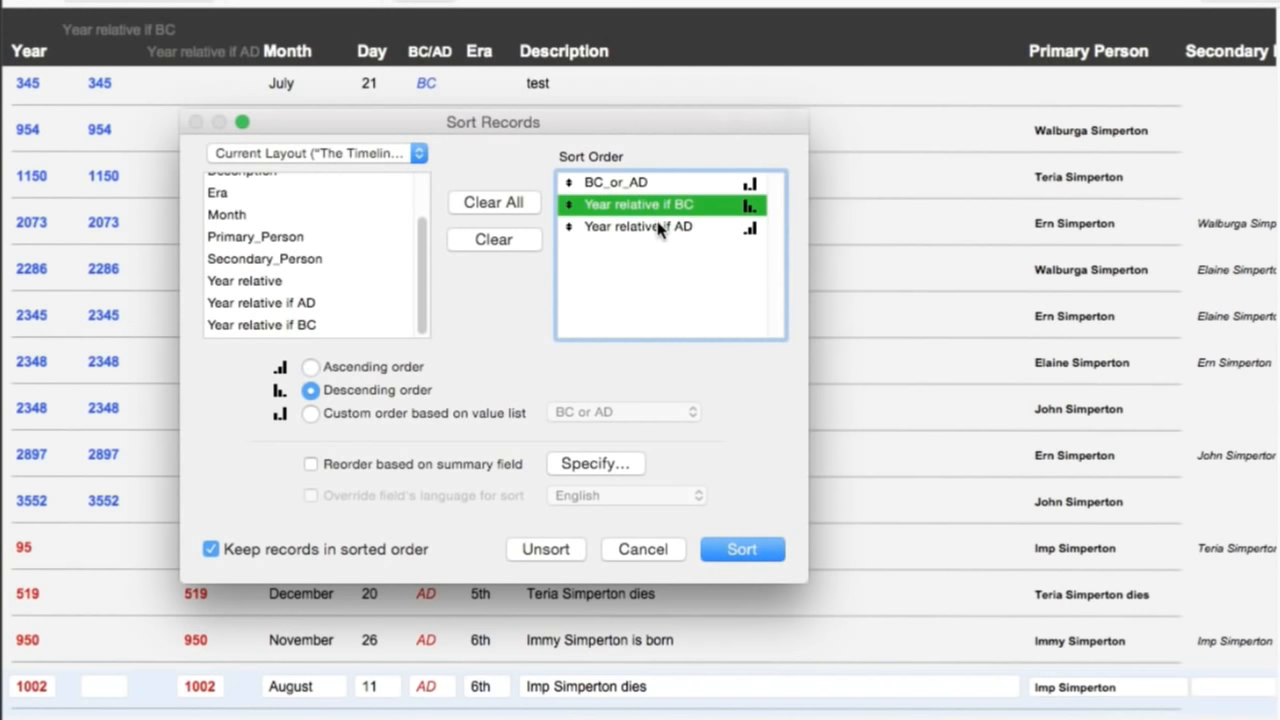
pyautogui.click(655, 227)
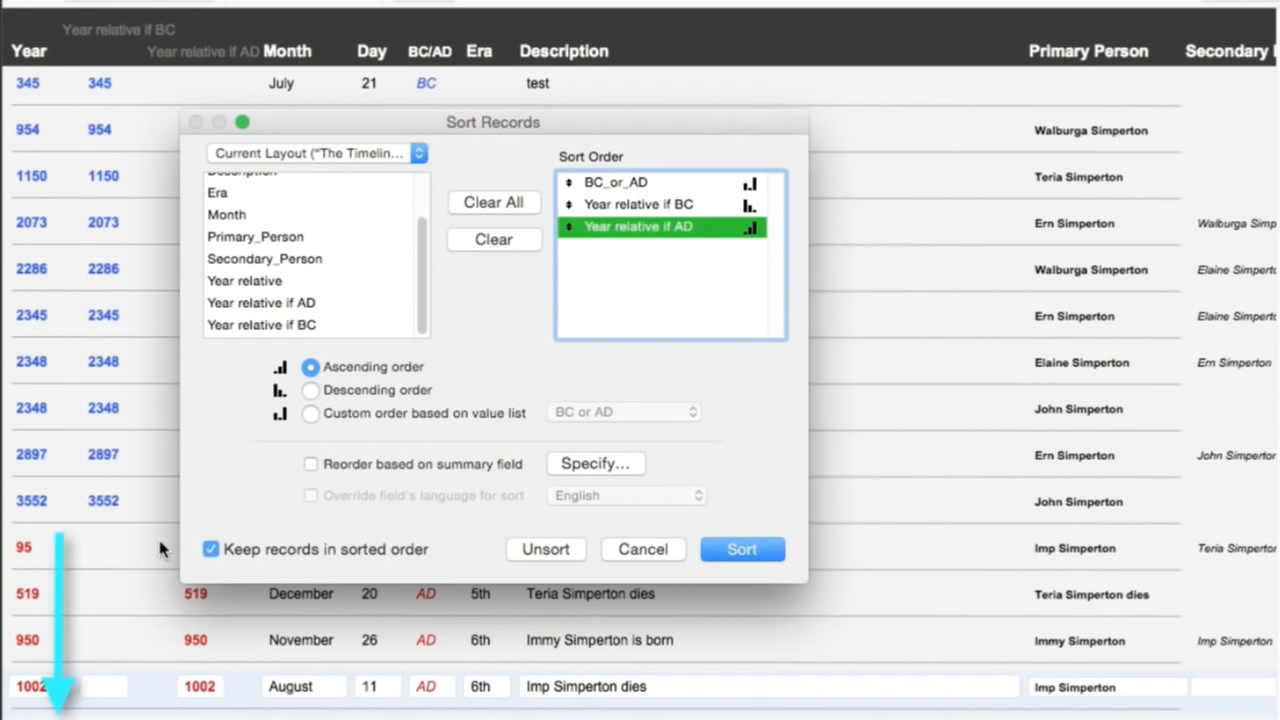
pyautogui.click(740, 549)
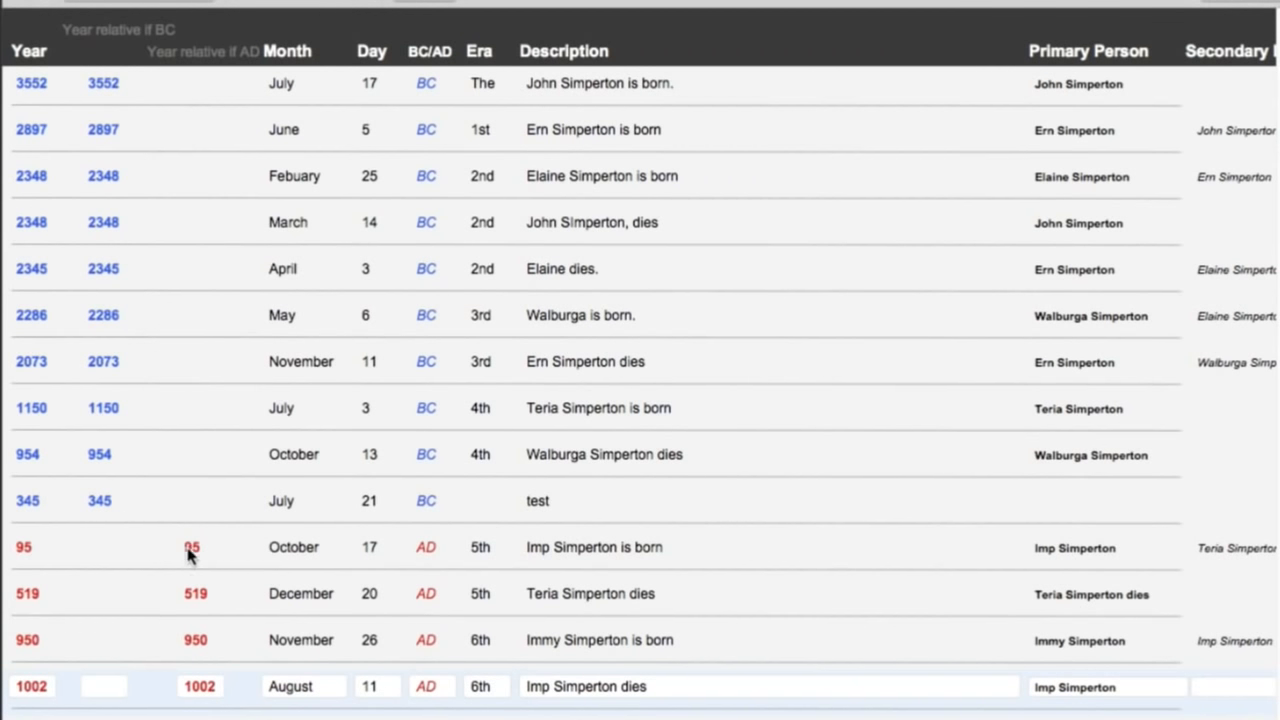
# Examine the sequence of the sorted BC and AD records and reopen the record sort settings.
pyautogui.scroll(-5, 640, 390)
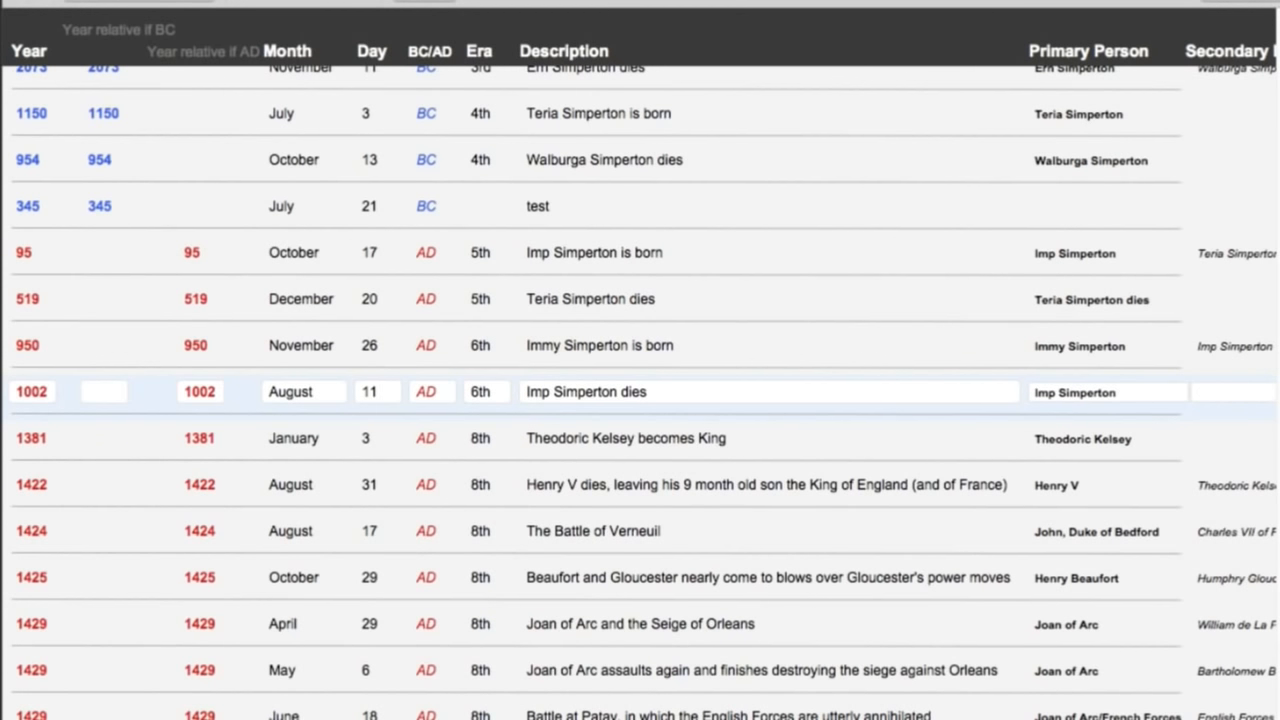
pyautogui.scroll(5, 640, 390)
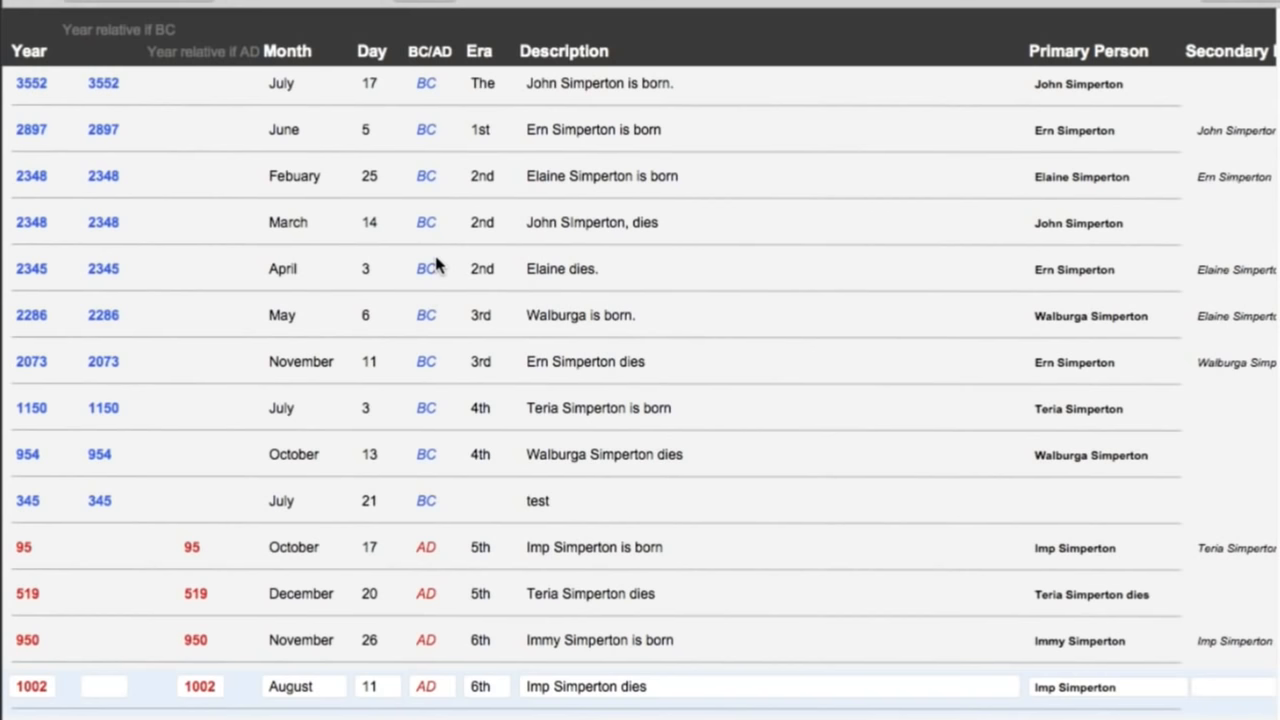
pyautogui.press('super+s')
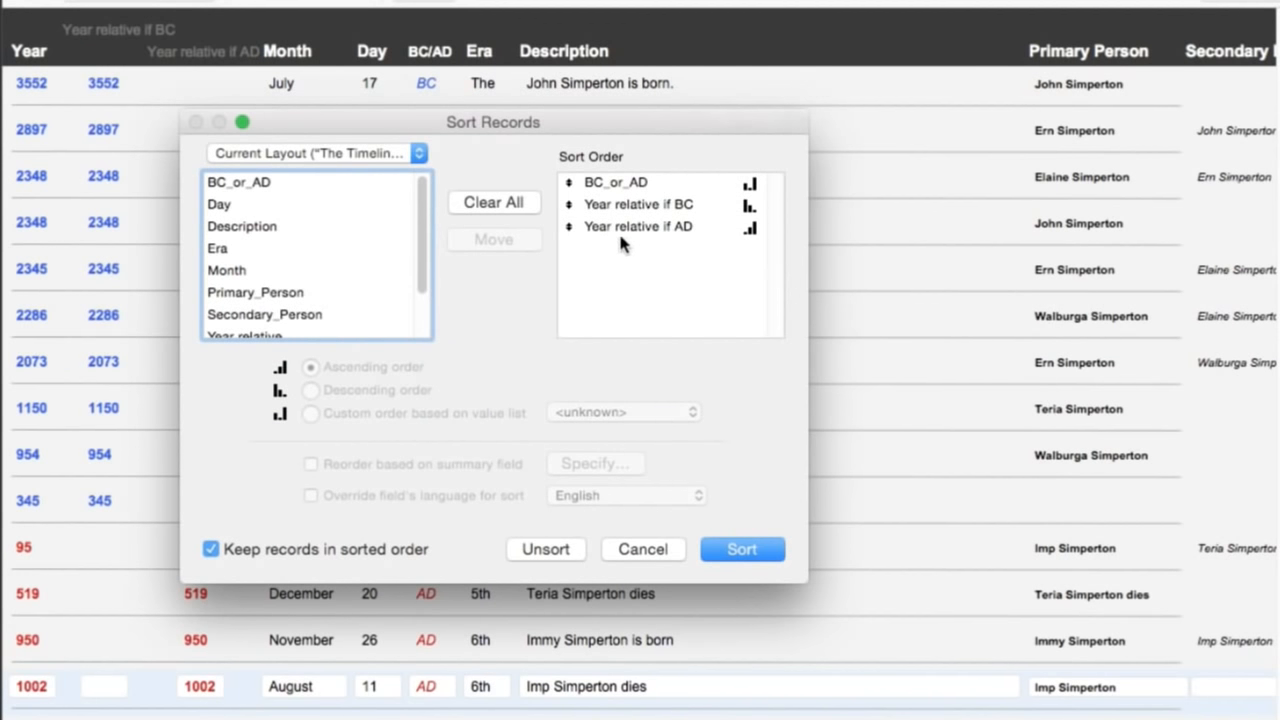